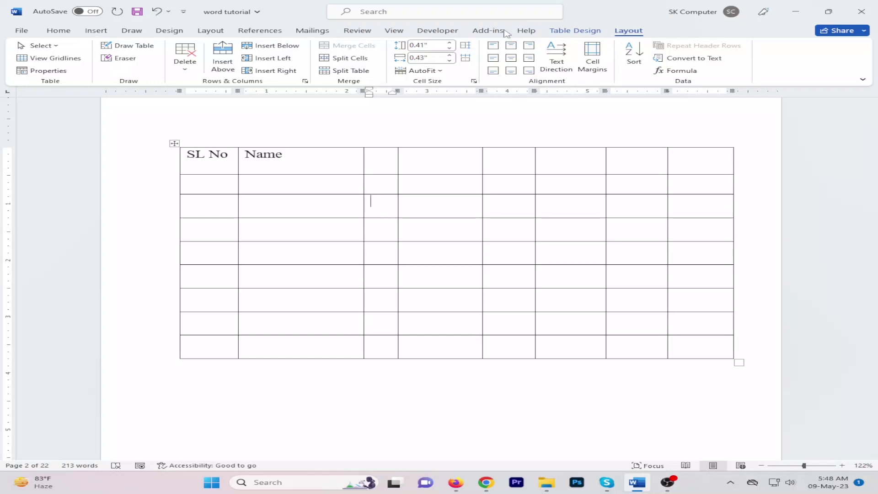
Glance at the table design options and other windows, then return to the Word document
left_click(575, 31)
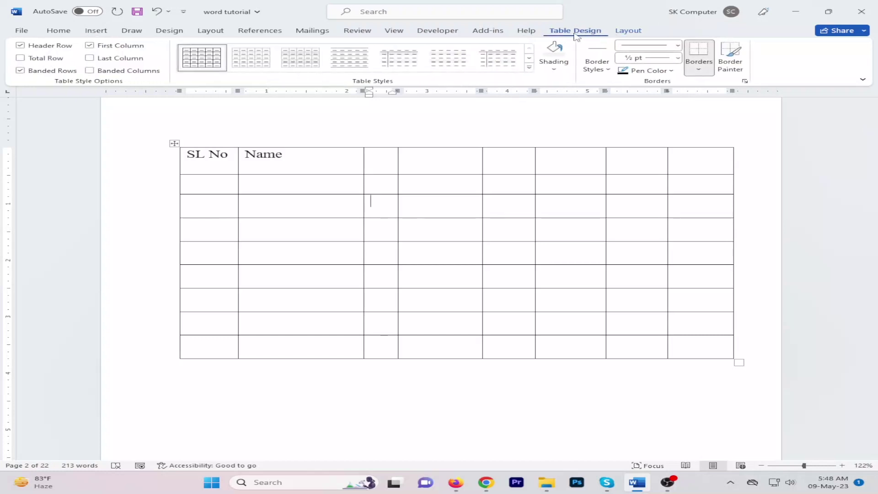
left_click(631, 30)
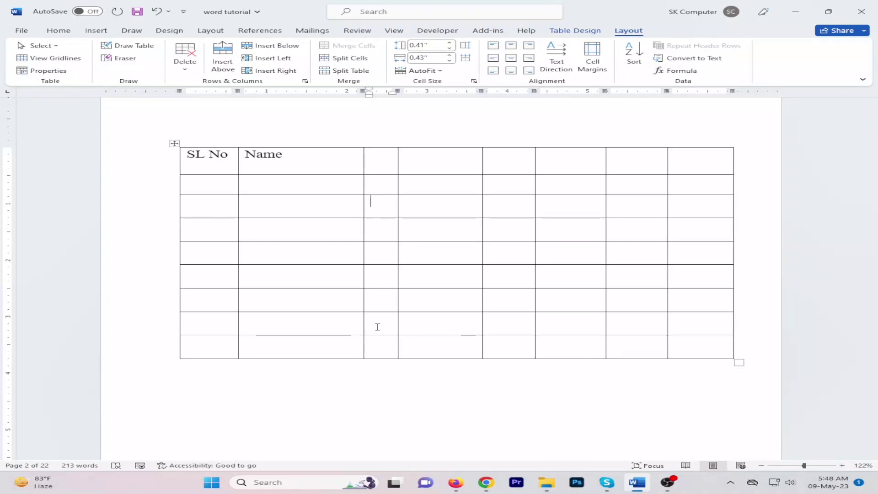
left_click(497, 484)
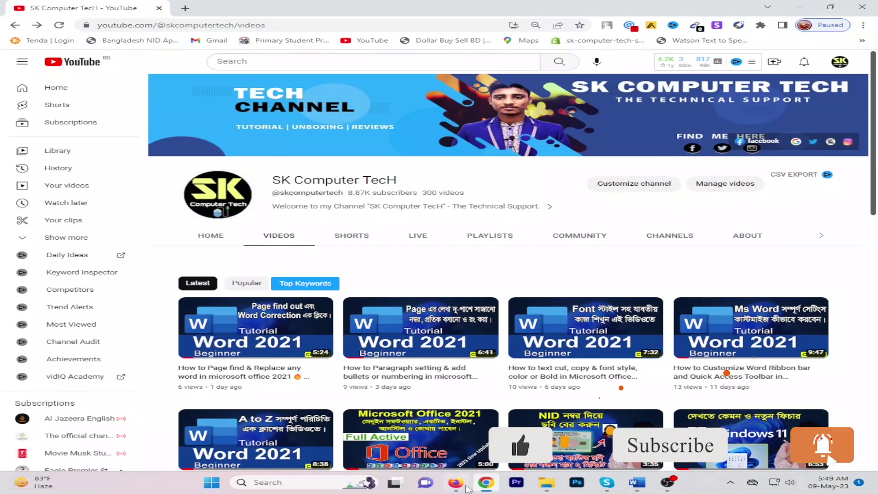
key("alt+Tab")
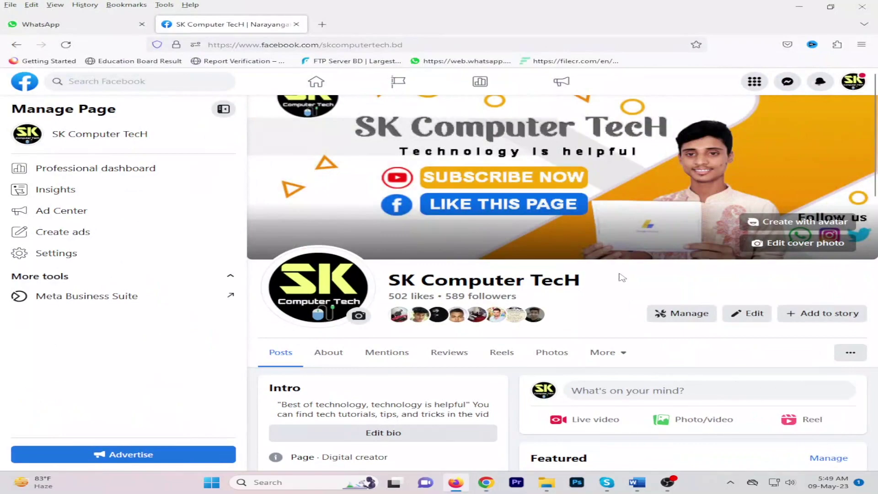
left_click_drag(593, 280, 392, 278)
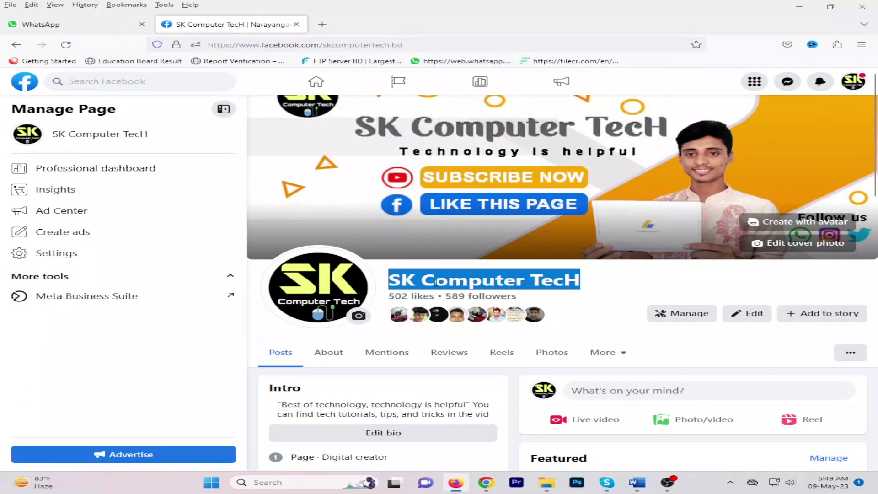
left_click(437, 281)
key("alt+Tab")
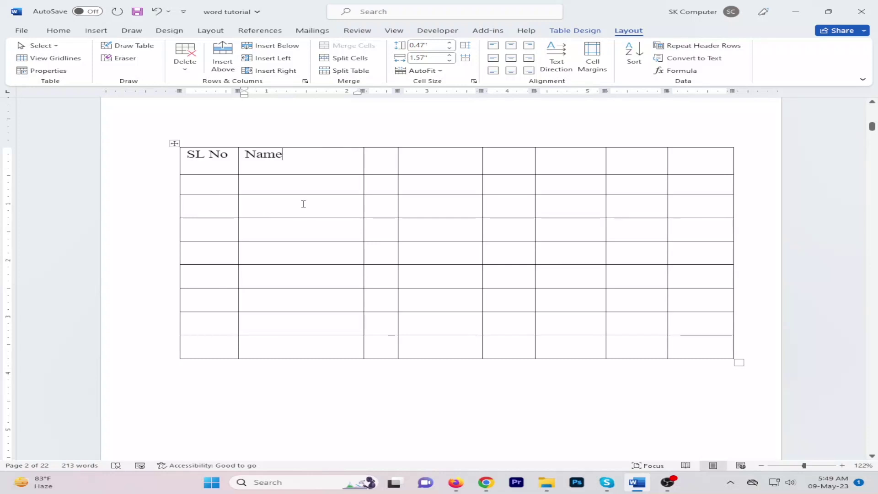
scroll(319, 196, "up", 1)
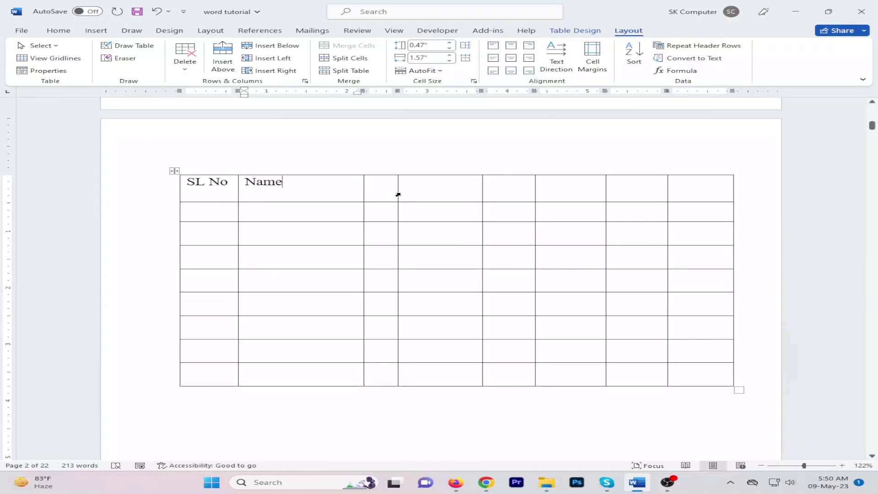
Try the table selection options and place the caret in the table's top row
left_click(53, 47)
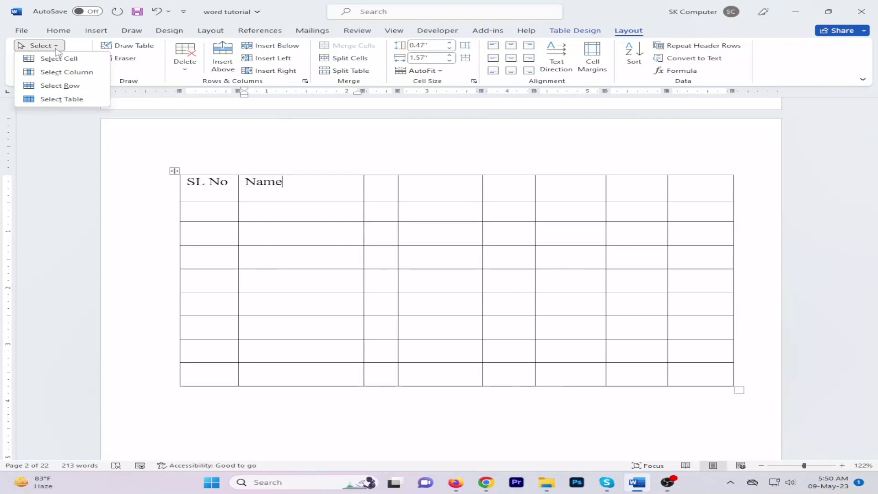
left_click(298, 183)
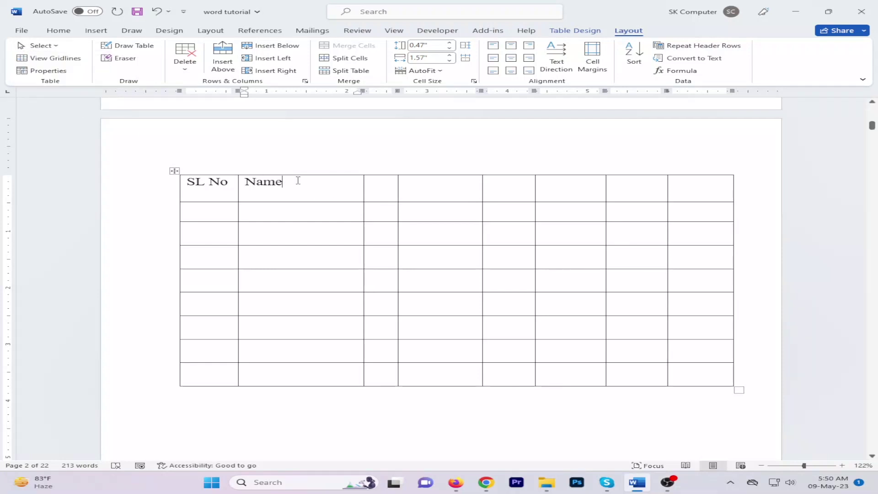
left_click(383, 174)
left_click(380, 189)
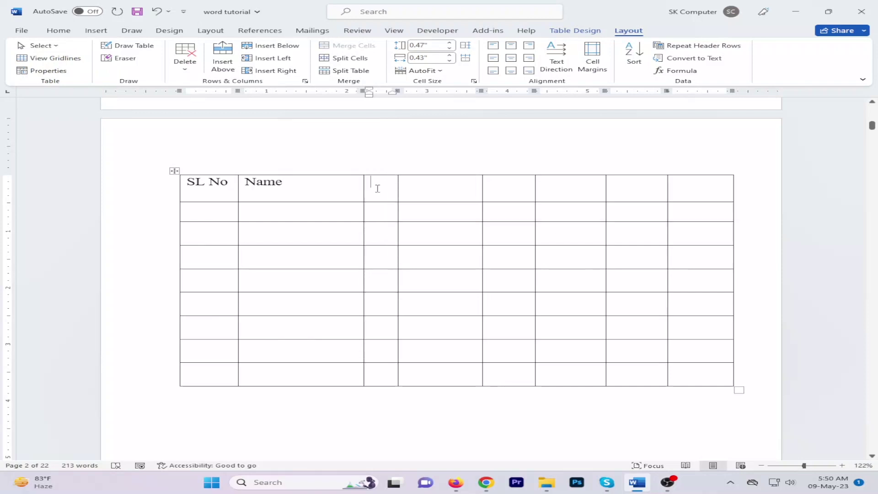
left_click(162, 213)
left_click(447, 189)
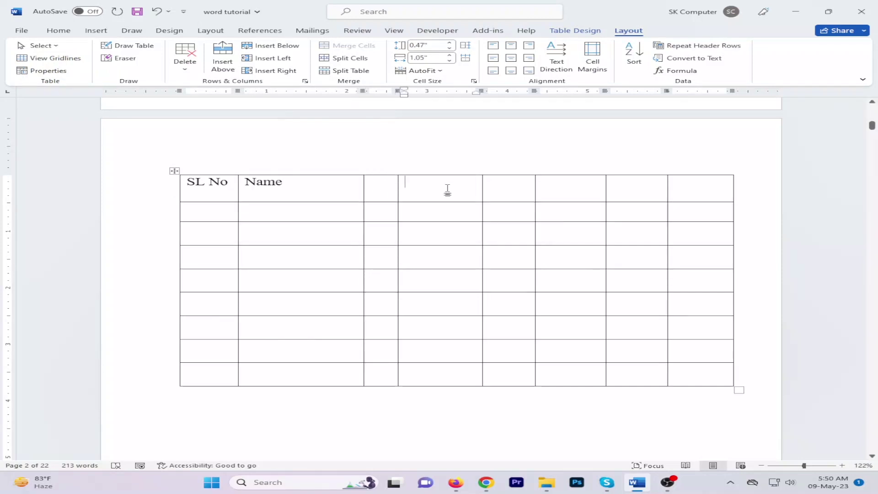
left_click(399, 191)
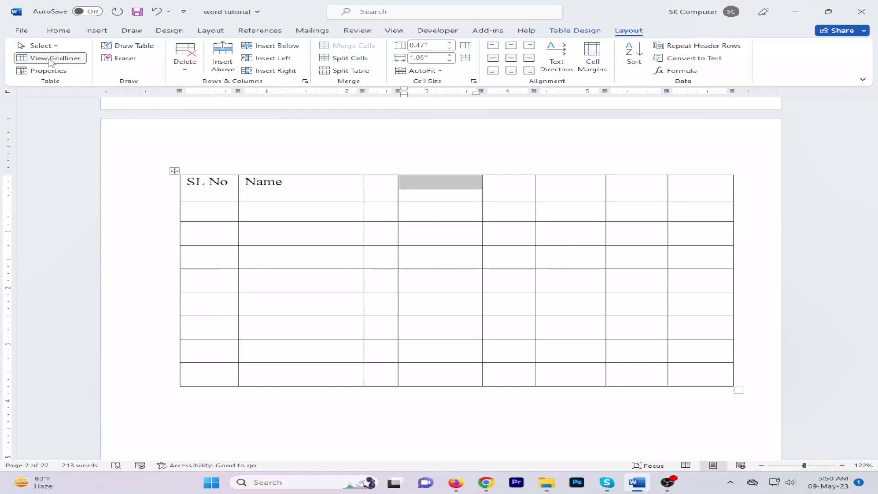
Try Table Properties alignment, then centre the whole table on the page from Home
left_click(50, 71)
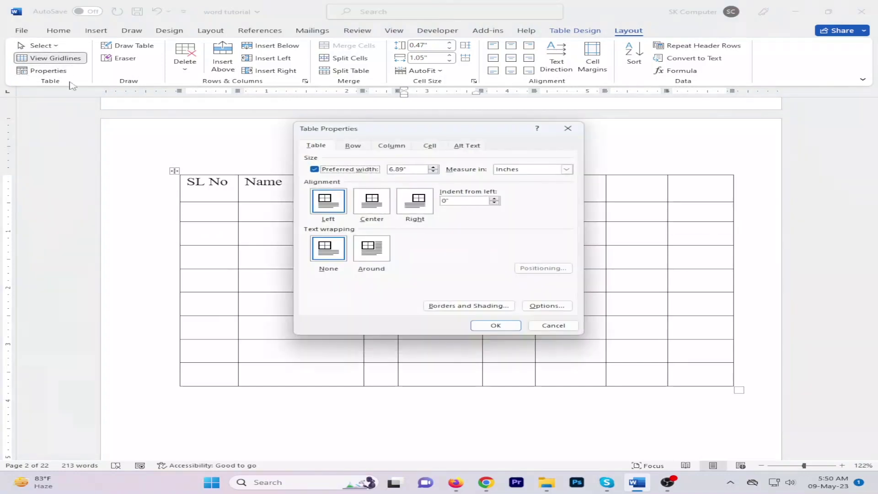
left_click(375, 206)
left_click(417, 208)
left_click(561, 326)
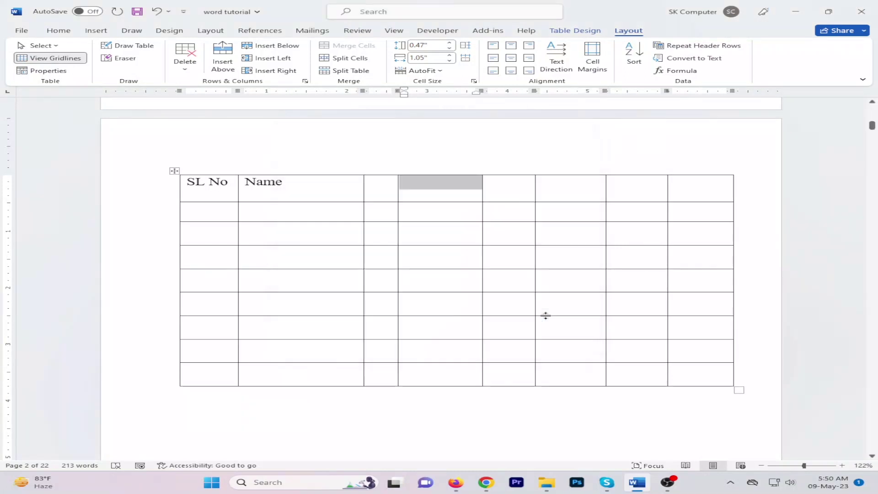
left_click(174, 171)
left_click(58, 31)
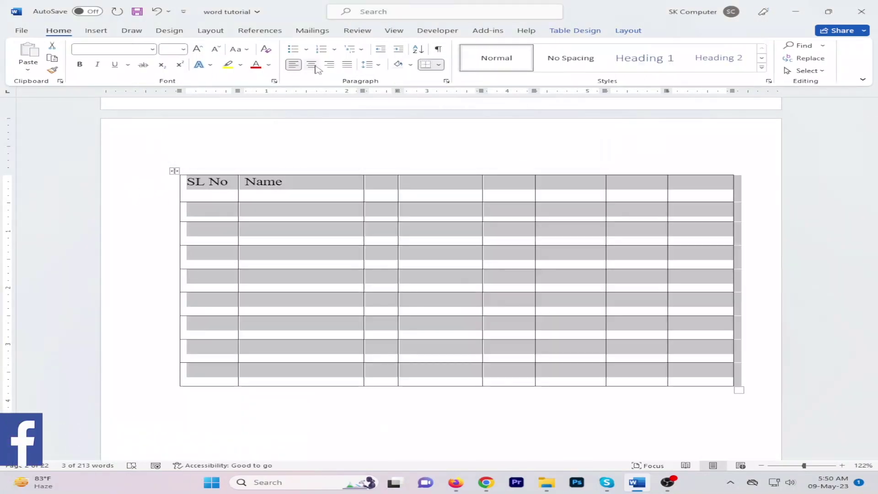
left_click(293, 65)
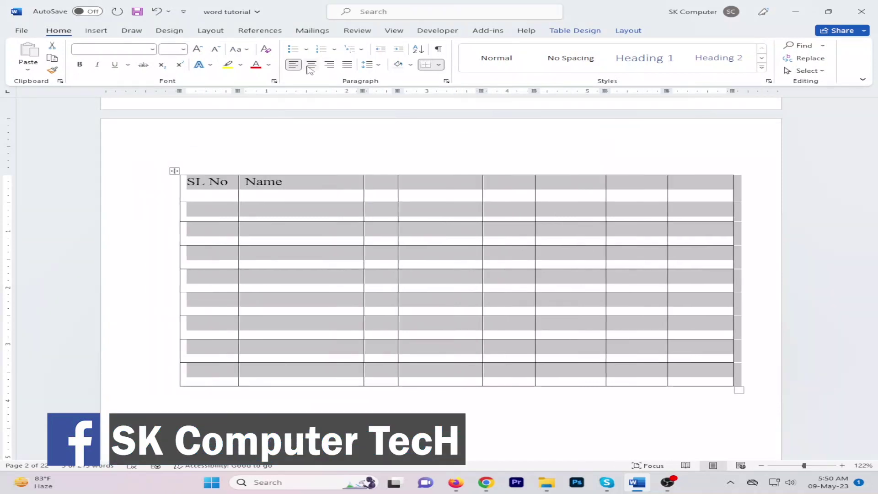
left_click(311, 64)
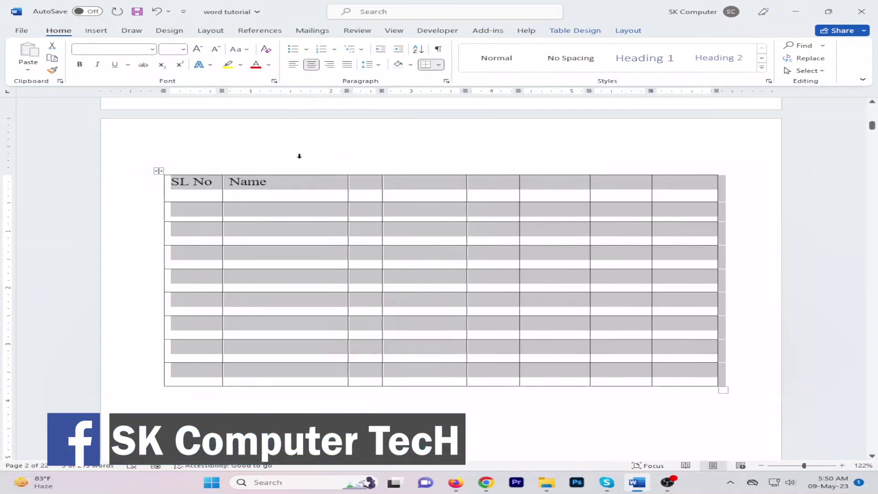
Widen the last column by moving its left border leftward
left_click(628, 30)
left_click(353, 181)
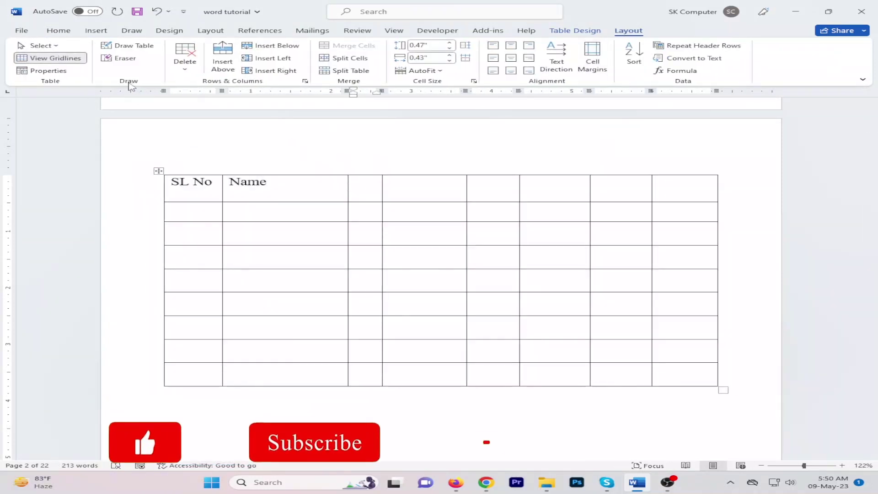
left_click(294, 183)
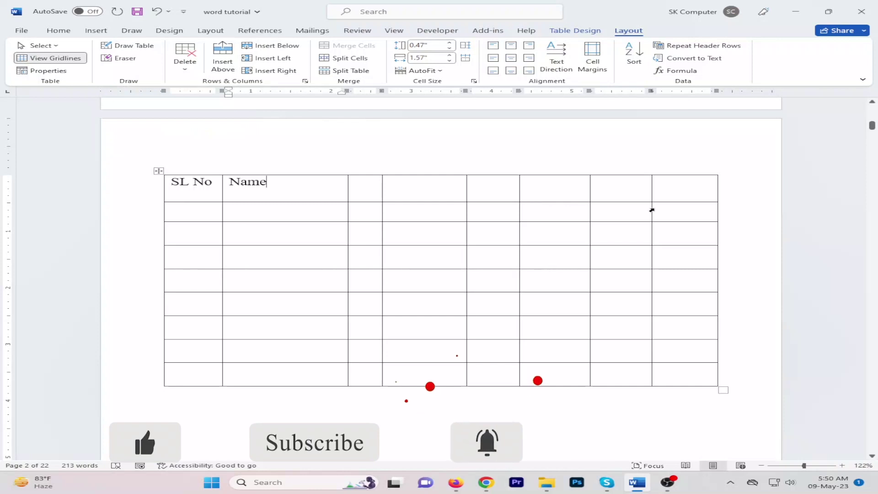
left_click_drag(651, 210, 631, 210)
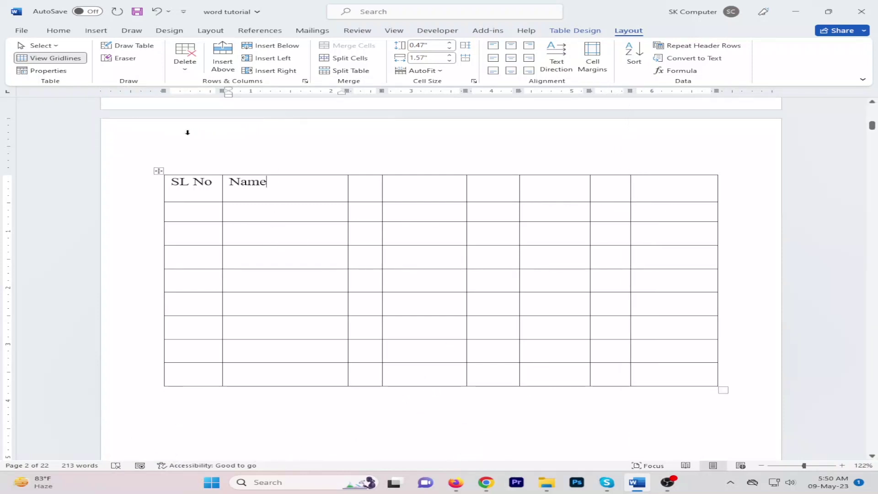
Draw vertical lines splitting the Name column below its header and dividing three other cells
left_click(129, 46)
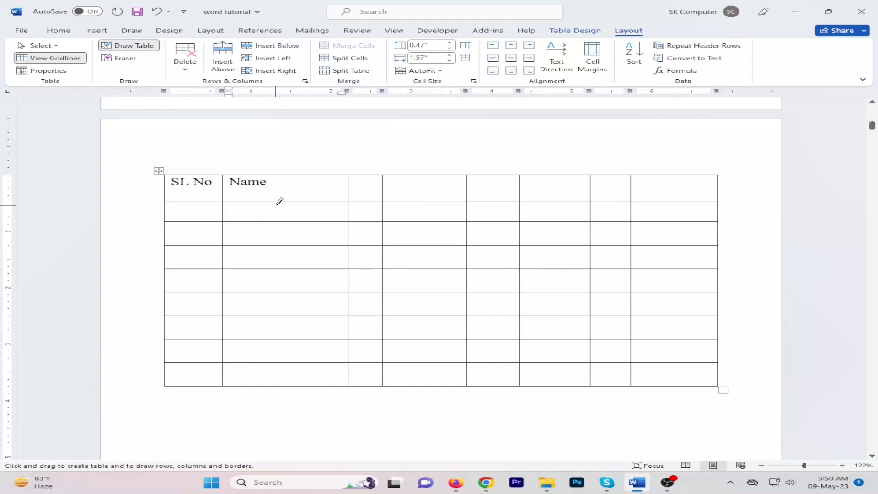
left_click_drag(280, 202, 277, 386)
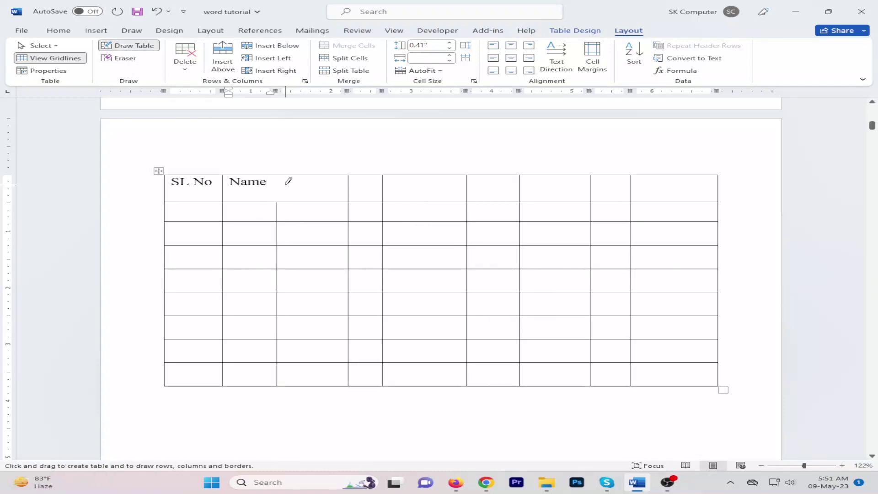
left_click_drag(420, 176, 419, 201)
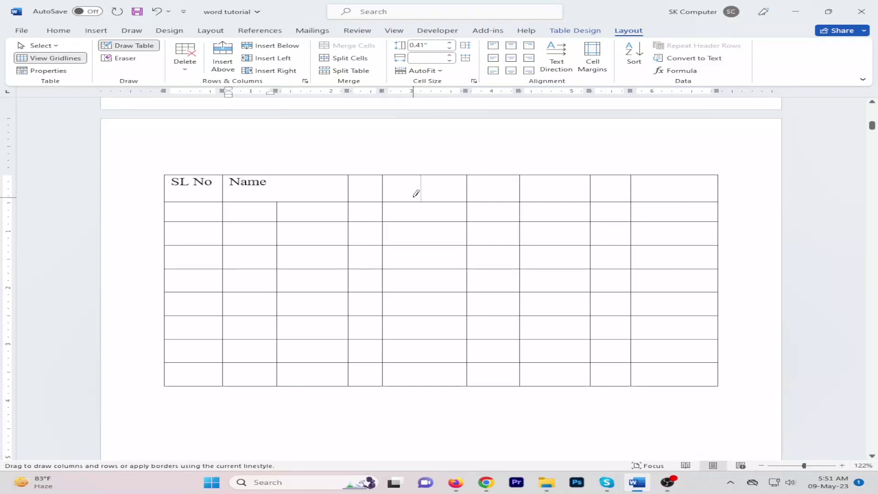
left_click_drag(549, 246, 550, 268)
left_click(144, 48)
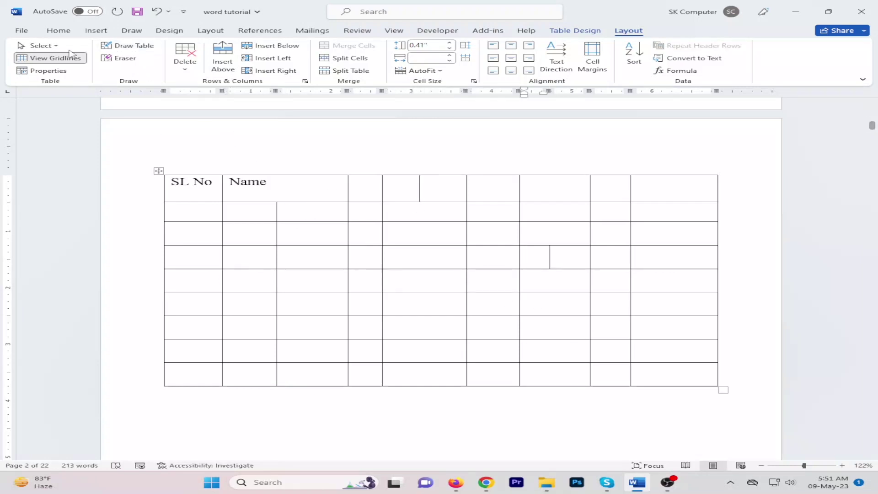
left_click(144, 48)
left_click_drag(421, 270, 421, 291)
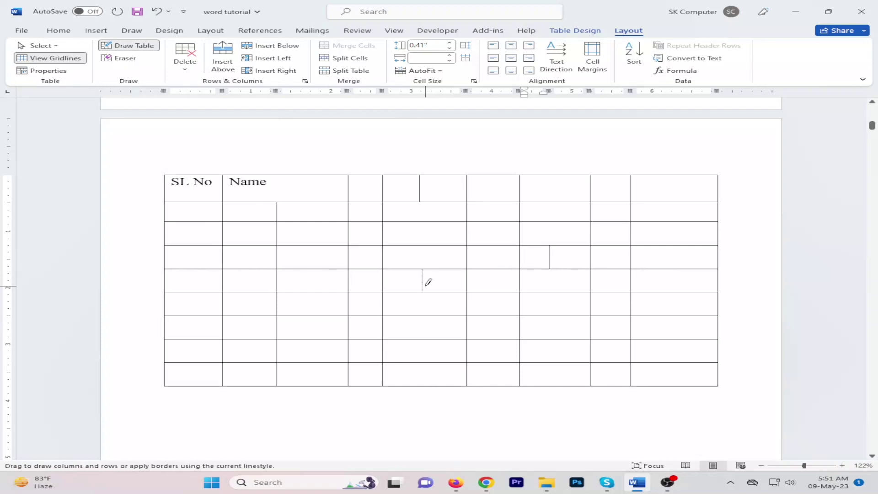
left_click(131, 46)
left_click(130, 63)
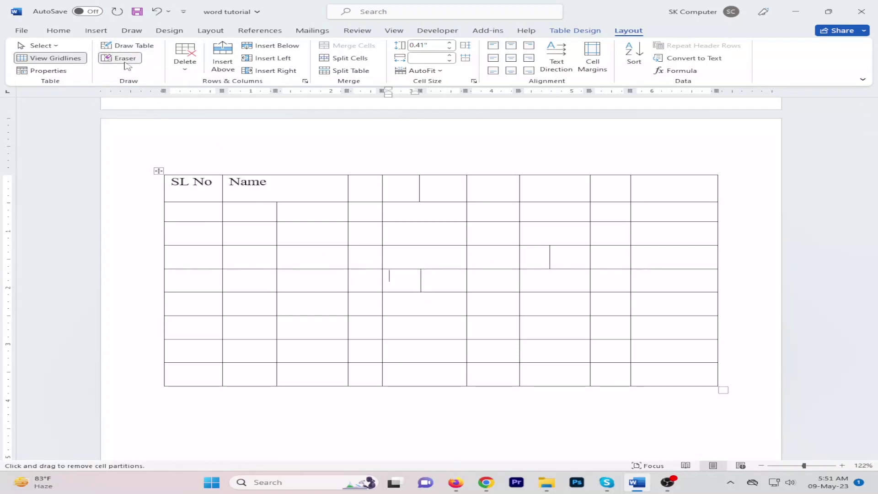
Erase two horizontal borders in the middle columns to merge the stacked cells
left_click(122, 58)
left_click(122, 58)
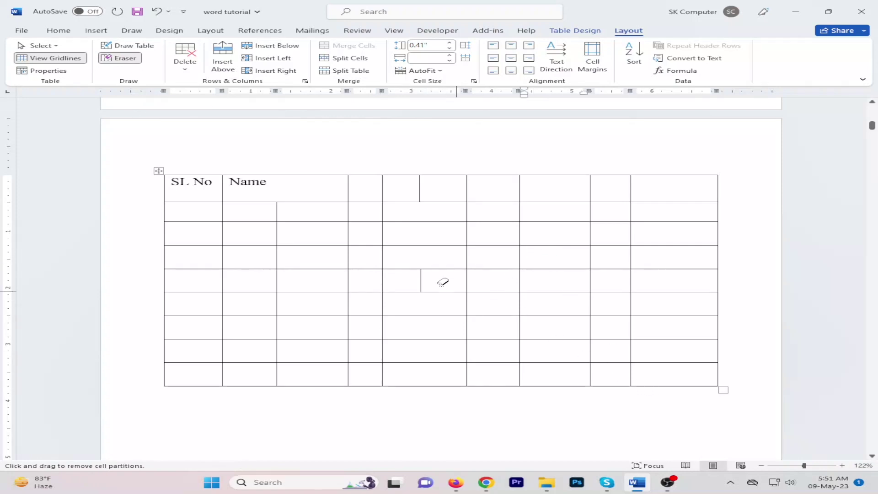
left_click(420, 280)
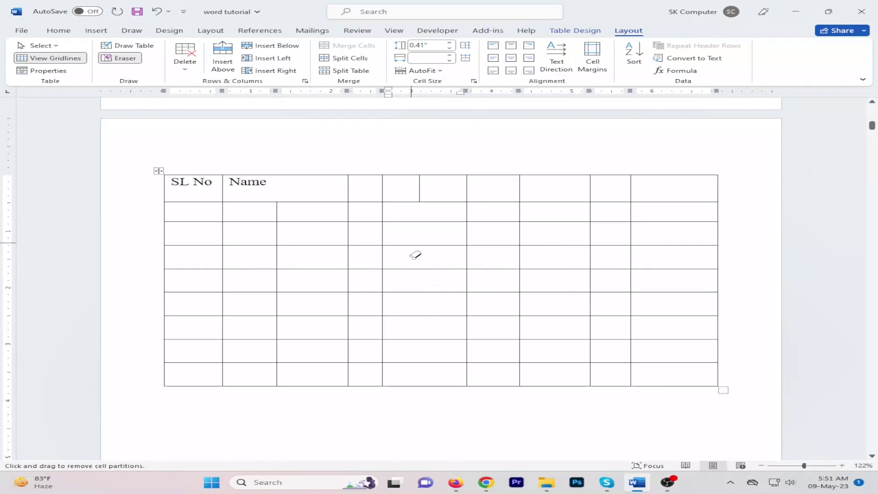
left_click(412, 268)
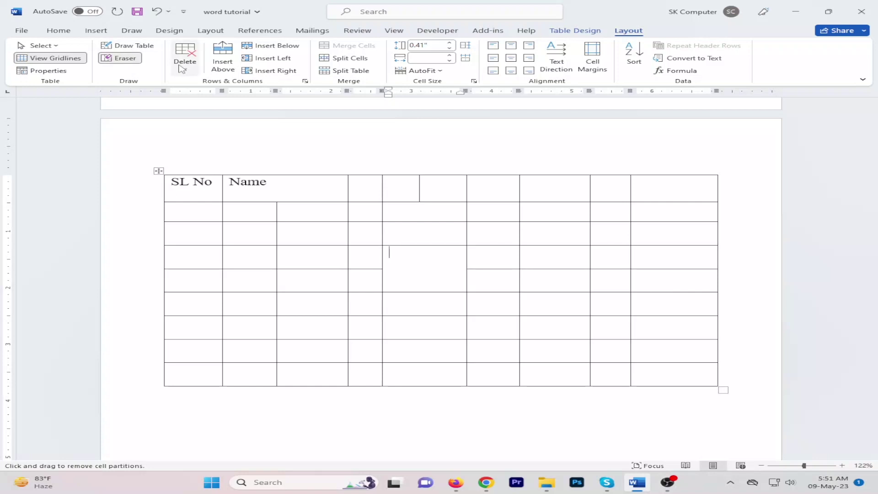
left_click(120, 58)
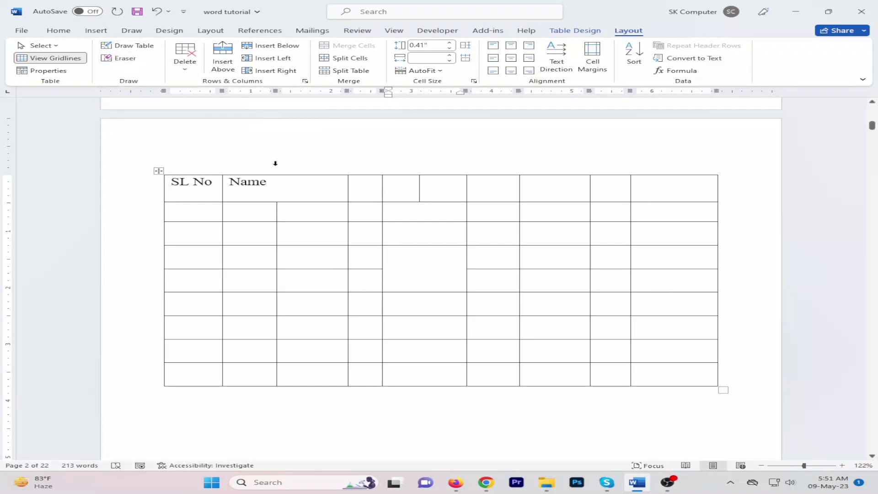
left_click(683, 173)
Delete the widened last column with Delete Columns
right_click(684, 180)
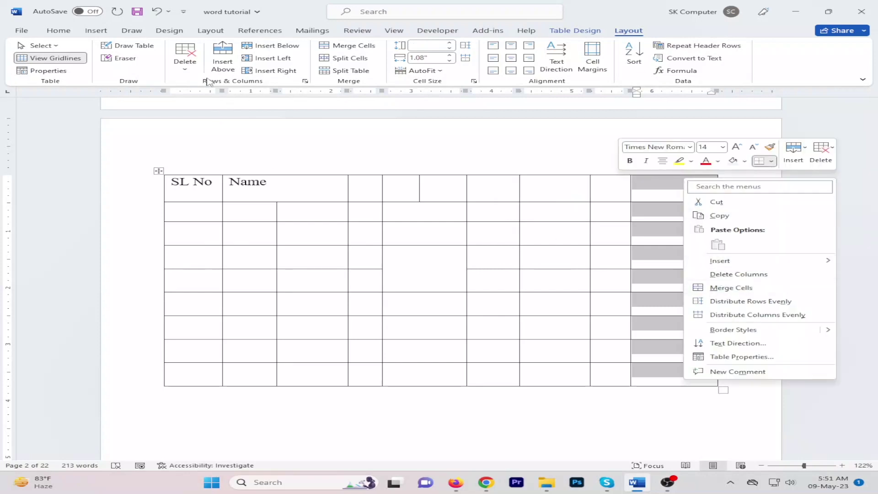
left_click(187, 67)
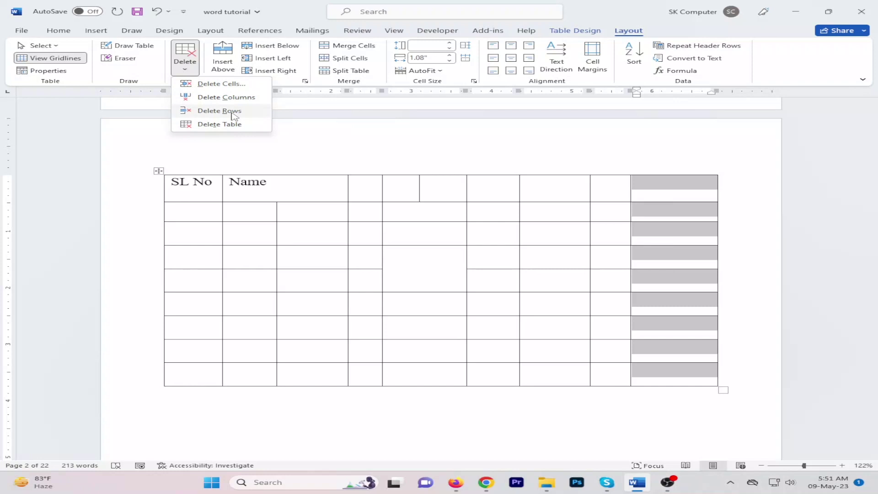
left_click(224, 97)
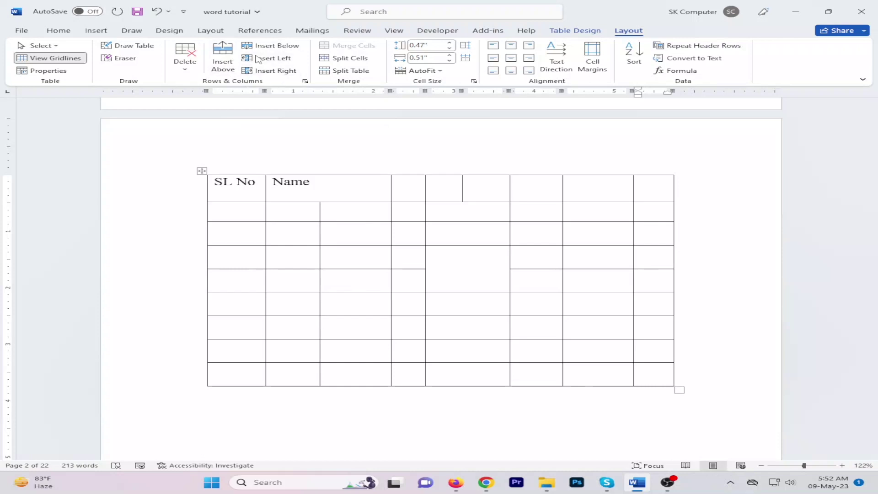
Insert one column to the left and one row above, then three columns to the right
left_click(633, 170)
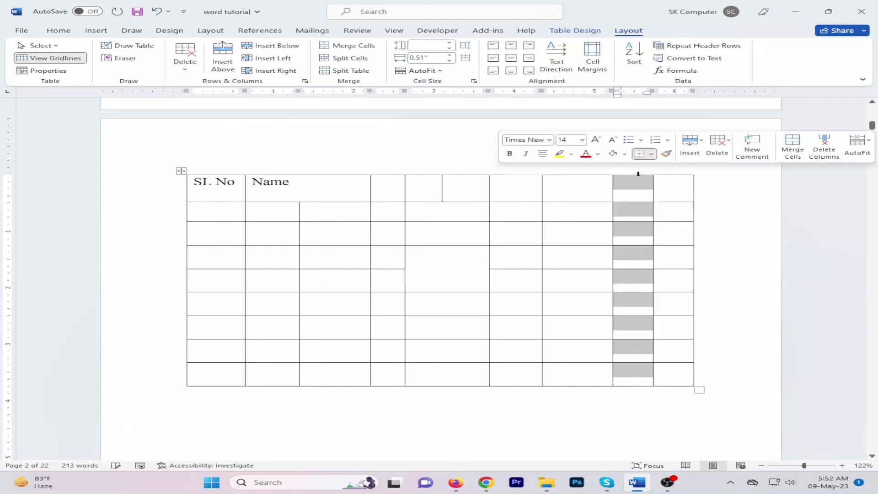
left_click(180, 363)
left_click(457, 378)
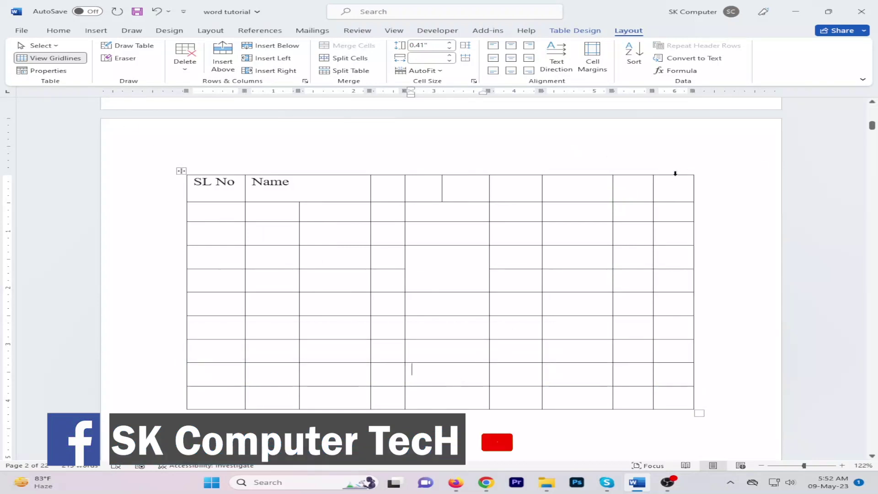
left_click_drag(676, 174, 589, 174)
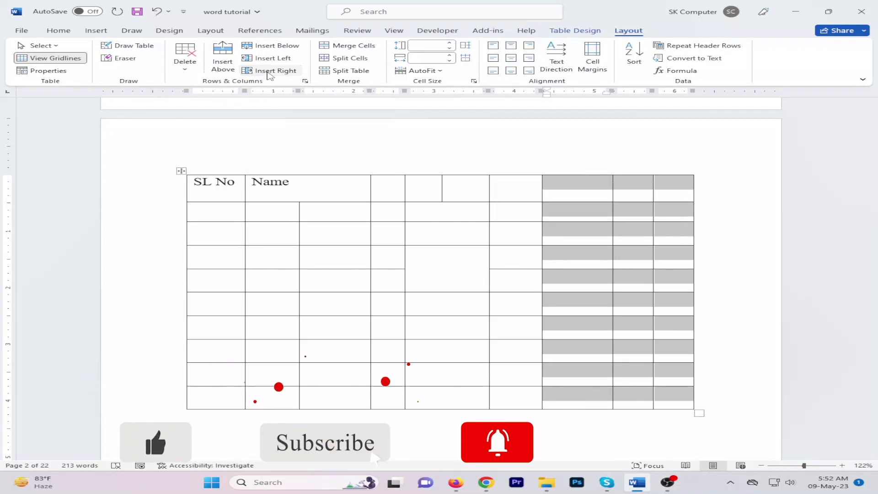
left_click(241, 73)
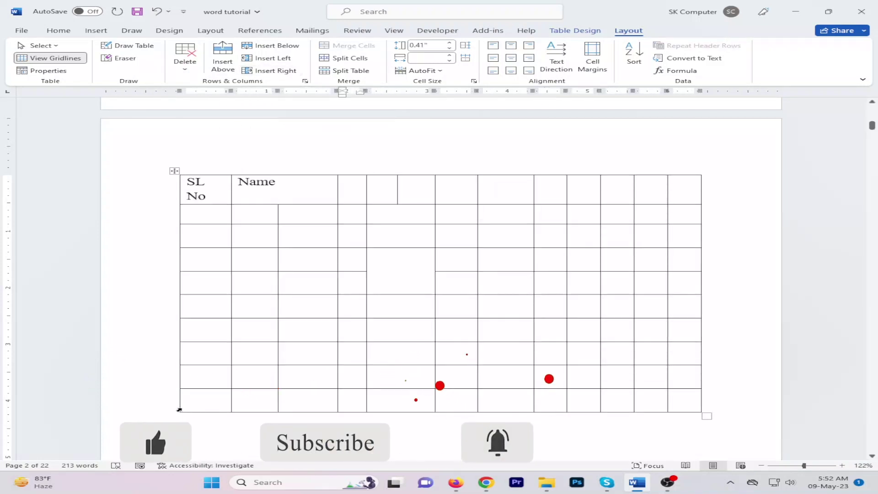
Add new rows below the bottom three rows of the table
left_click_drag(157, 398, 158, 367)
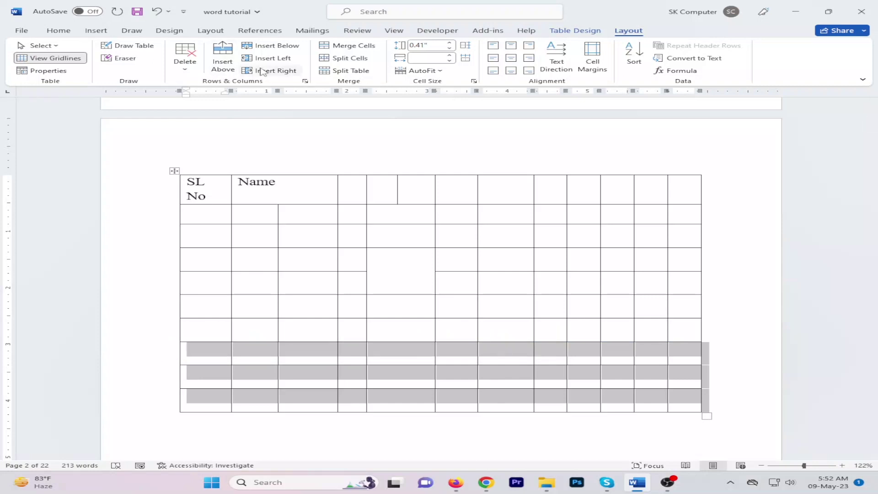
left_click(276, 47)
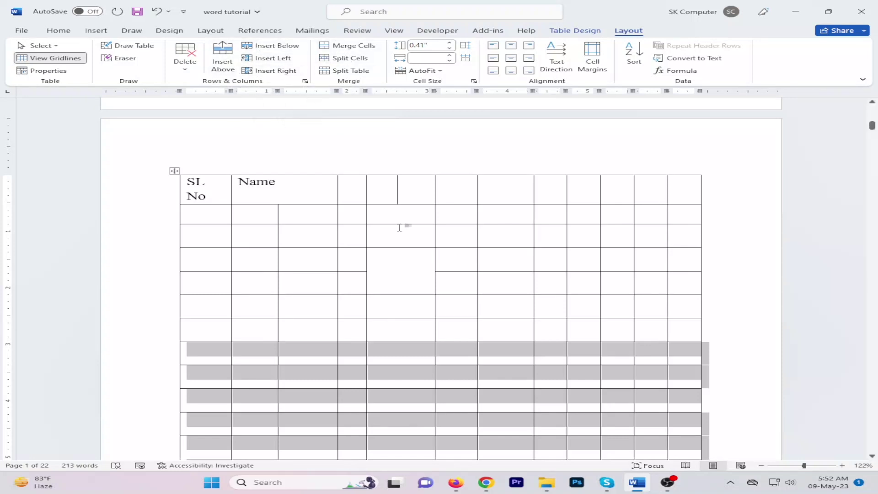
left_click(398, 273)
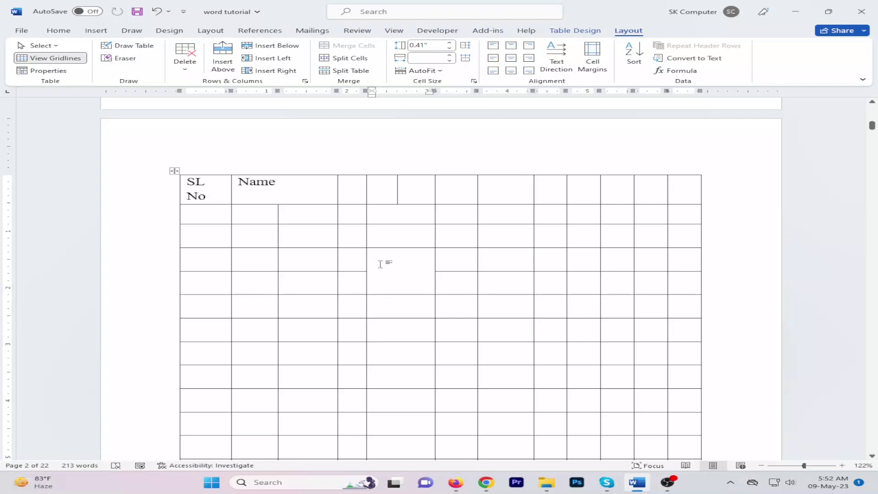
Merge six cells down one column, then merge that tall cell with its neighbours
left_click_drag(507, 214, 489, 313)
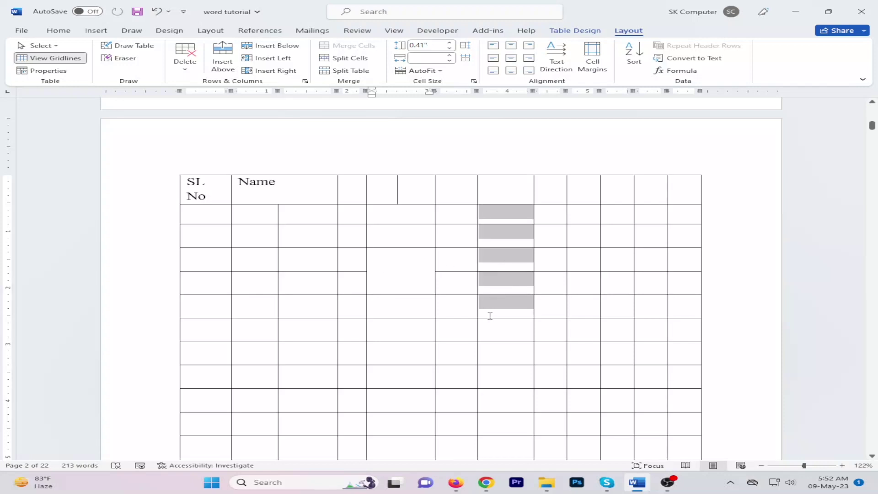
left_click(491, 298)
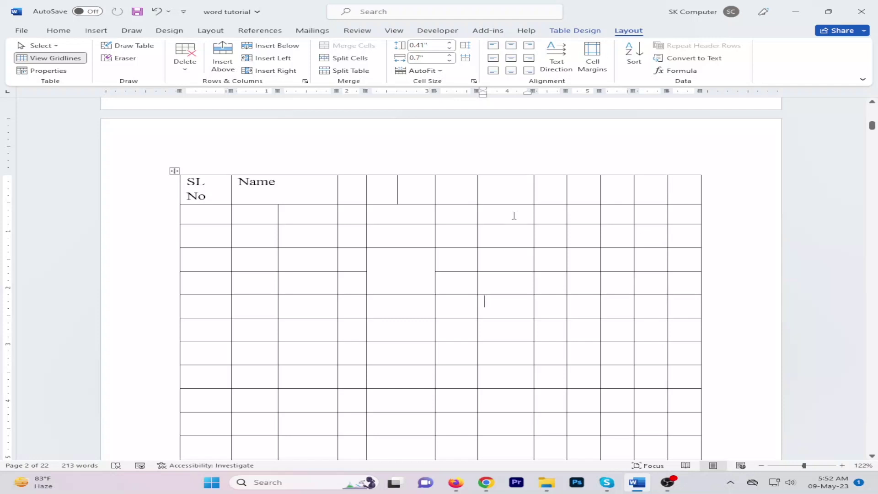
left_click_drag(514, 215, 495, 327)
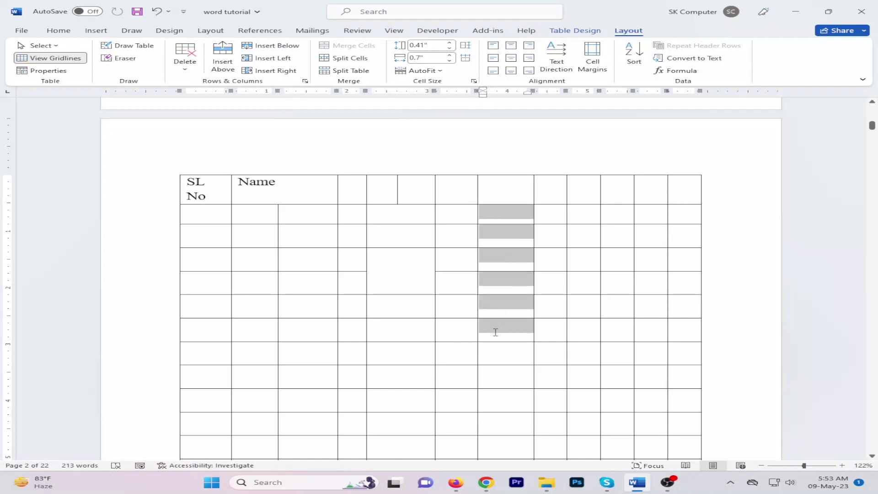
left_click_drag(499, 217, 499, 335)
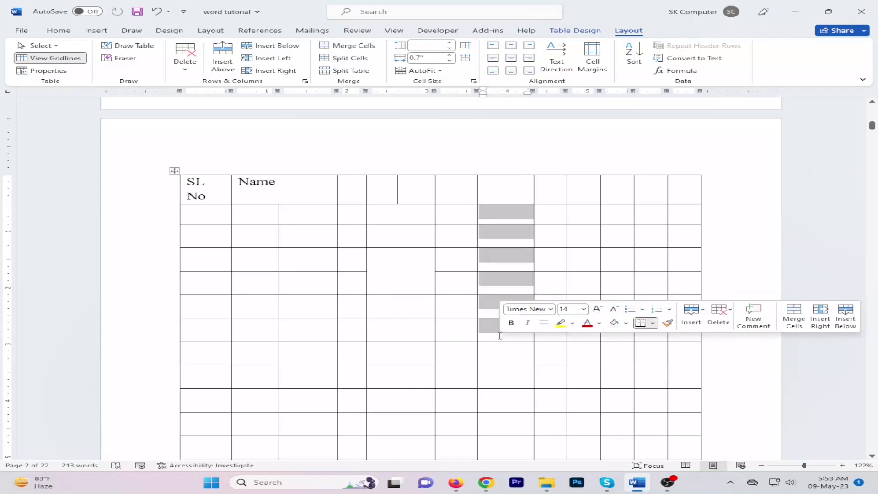
left_click(352, 46)
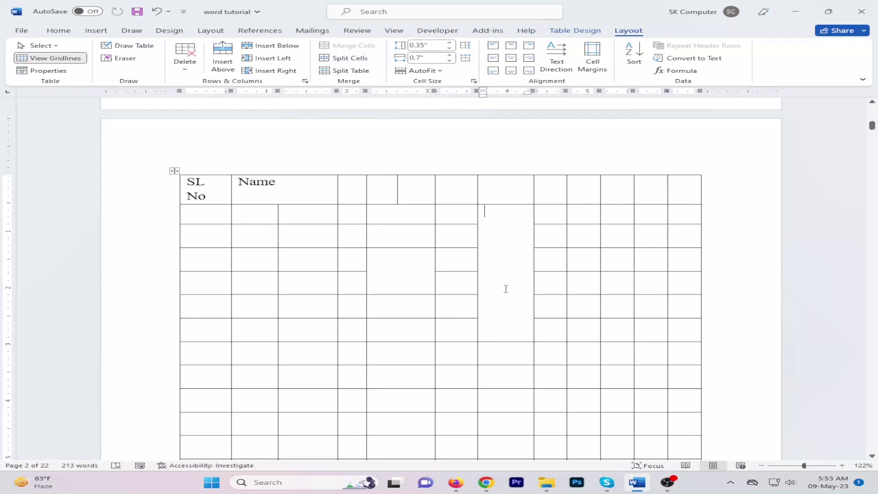
mouse_move(504, 218)
left_mouse_down()
mouse_move(453, 258)
mouse_move(443, 300)
mouse_move(416, 316)
mouse_move(420, 324)
left_mouse_up()
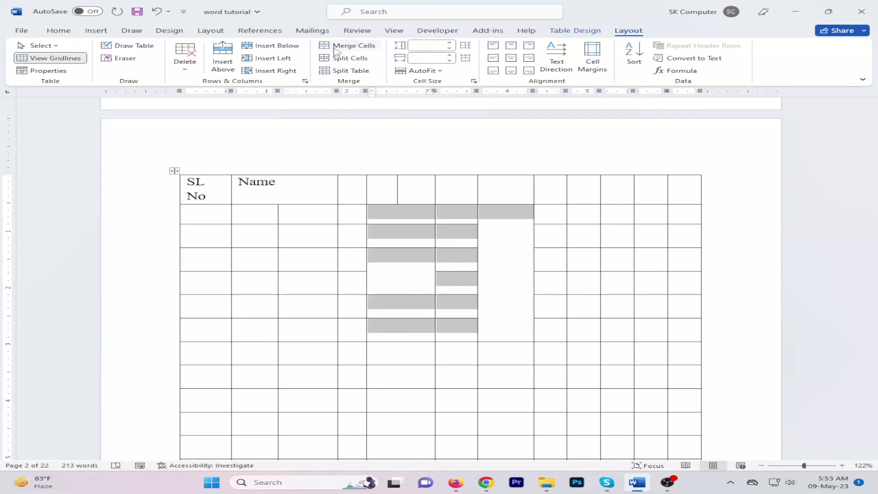
left_click(352, 46)
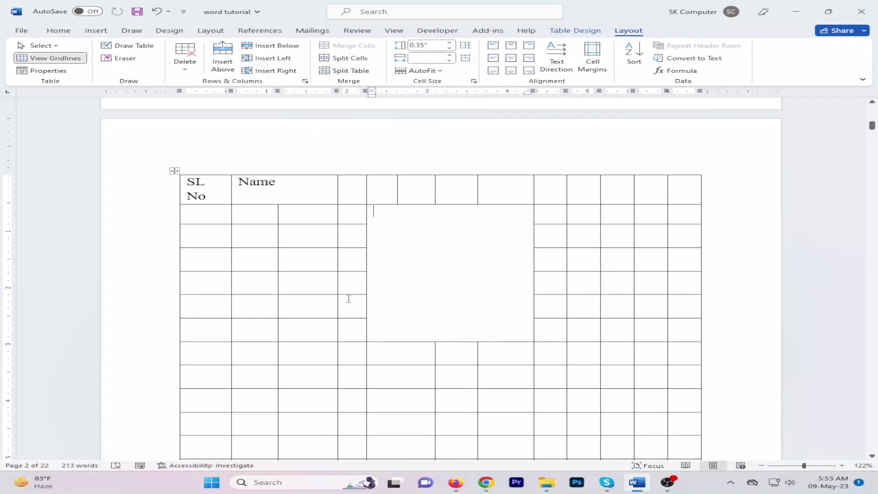
Split the large merged cell into 3 columns and 2 rows, undoing a first 3×6 attempt
left_click(313, 282)
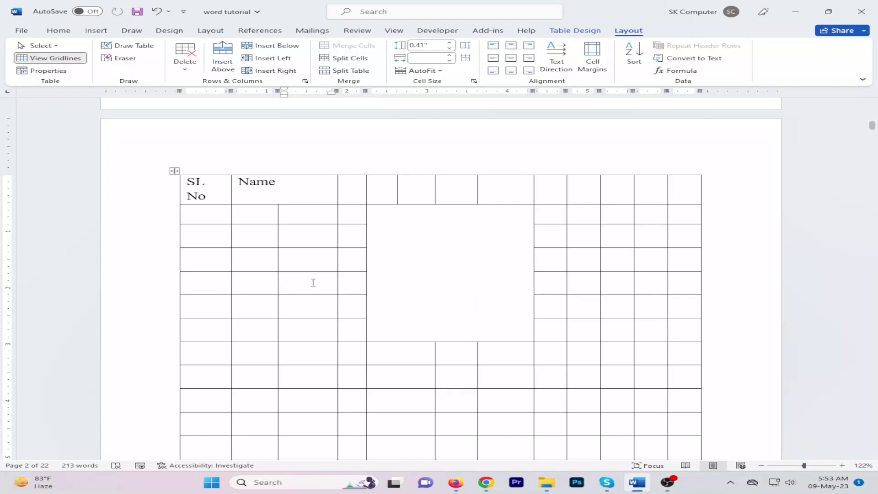
left_click(390, 269)
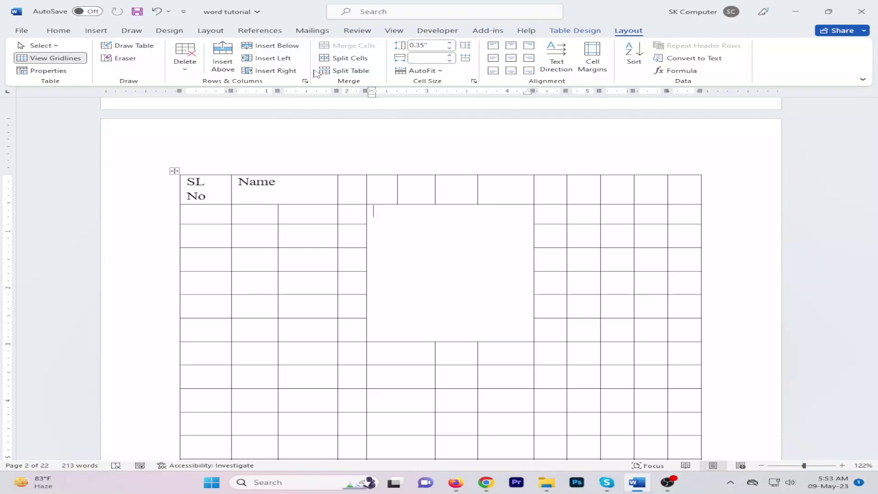
left_click(350, 58)
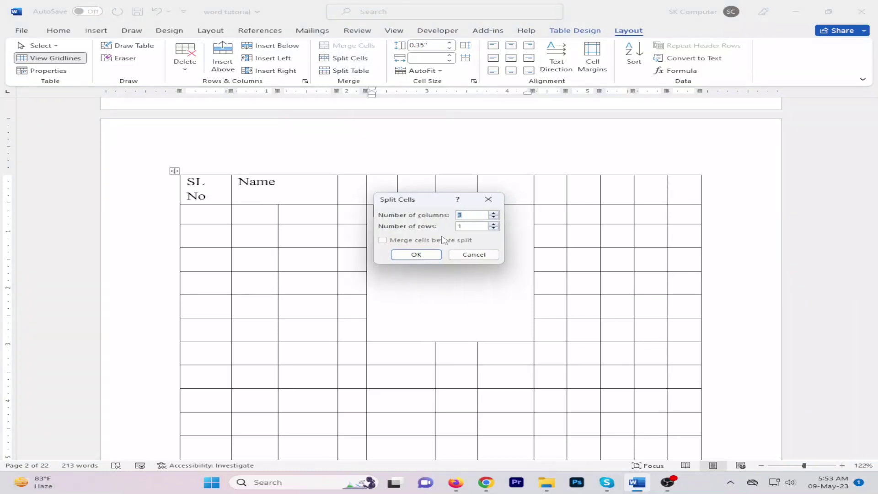
left_click(493, 224)
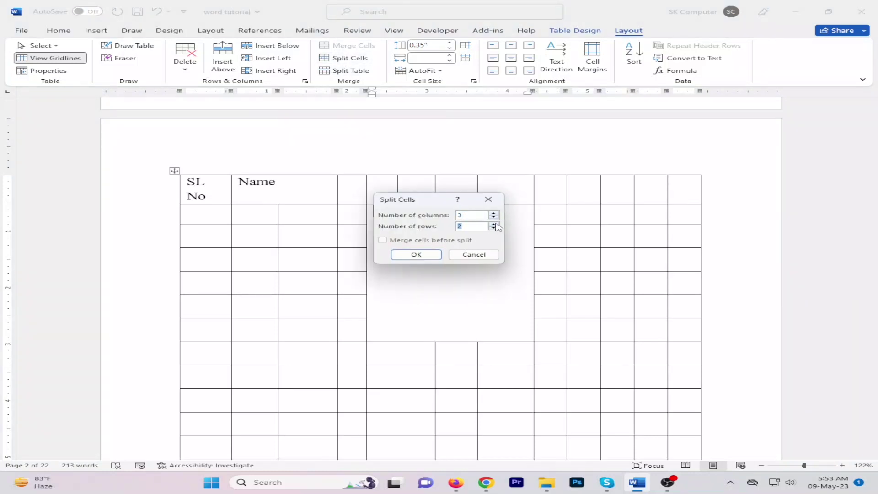
left_click(415, 254)
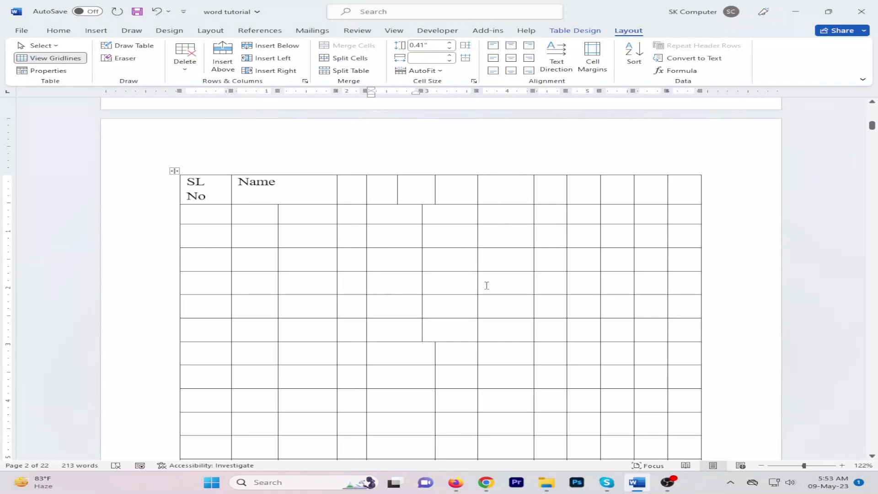
key("ctrl+z")
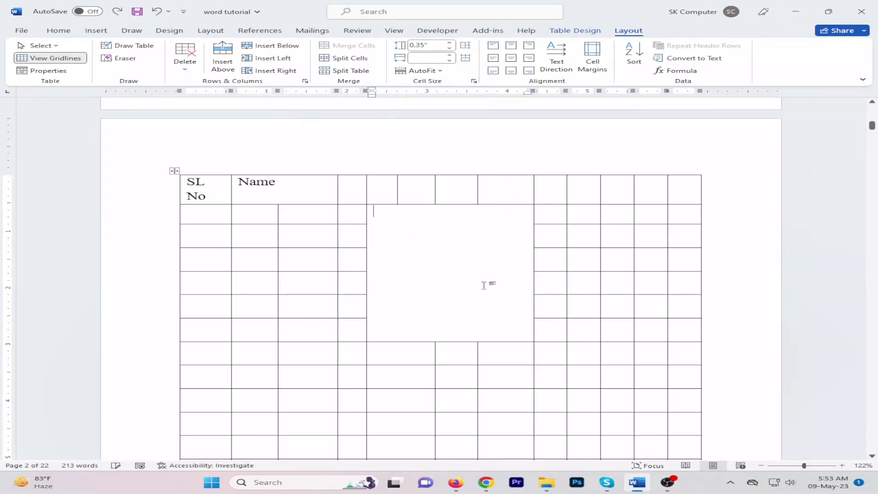
left_click(343, 58)
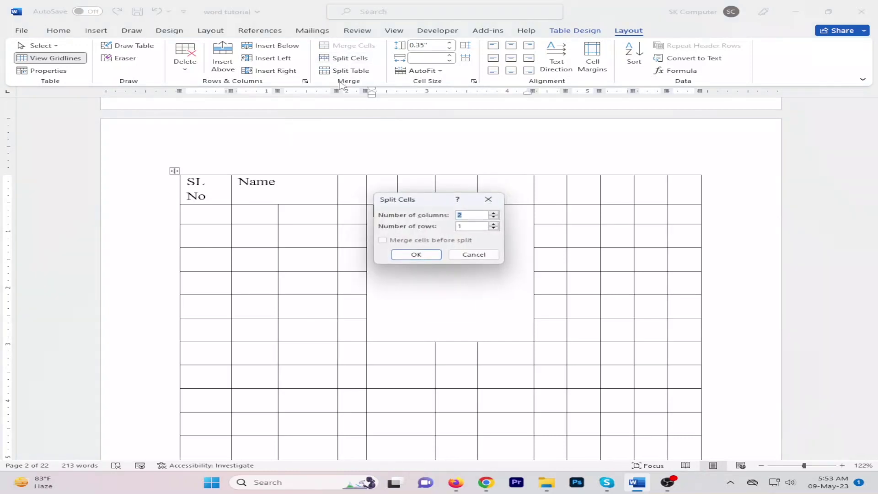
left_click(493, 224)
left_click(416, 255)
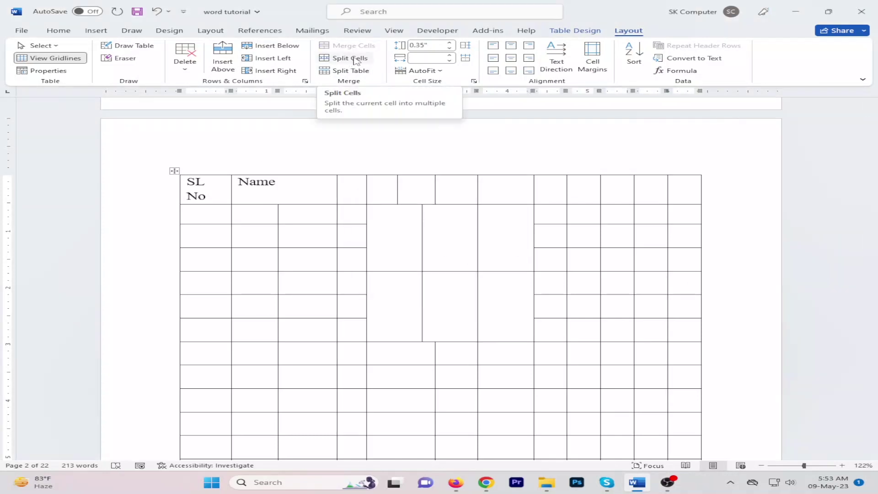
scroll(366, 206, "down", 3)
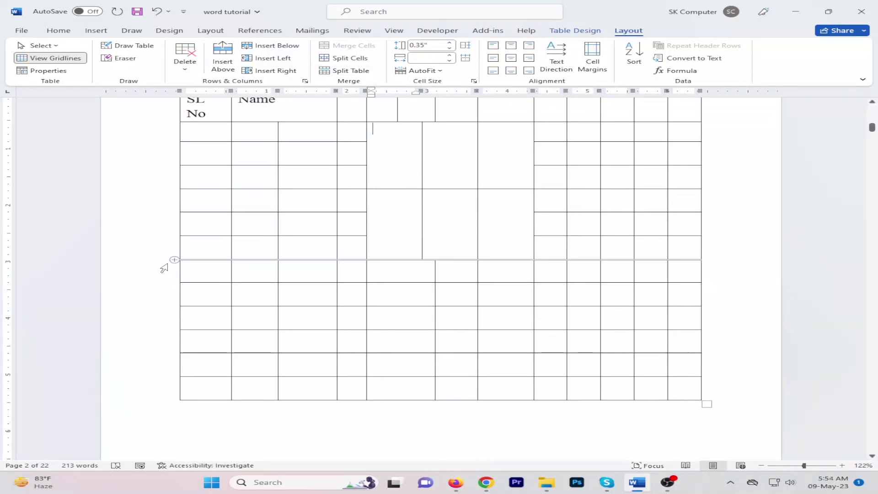
scroll(243, 347, "up", 2)
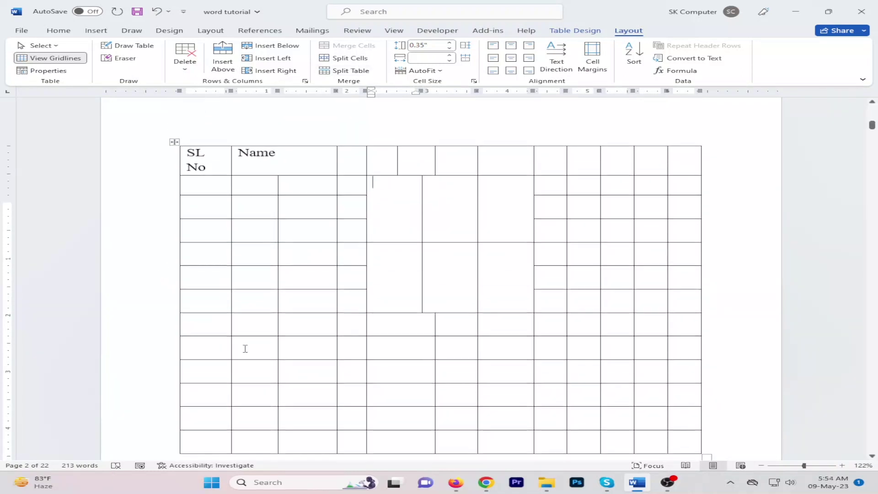
scroll(192, 333, "down", 3)
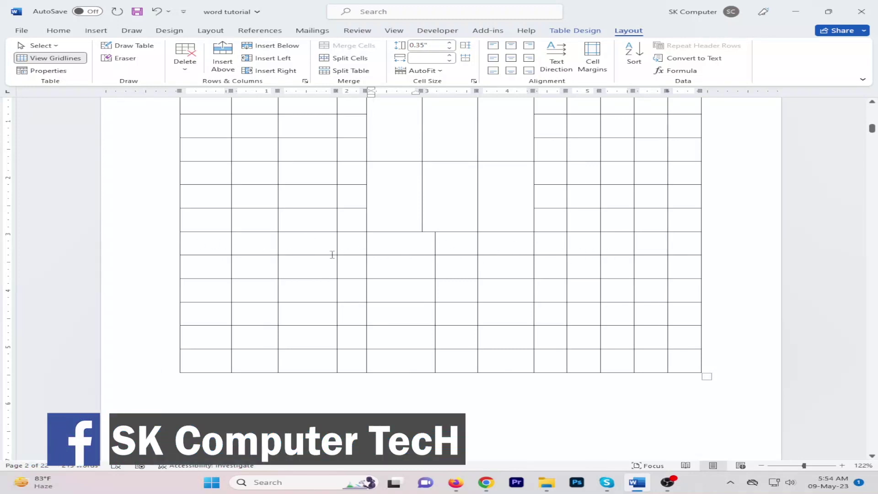
left_click(215, 245)
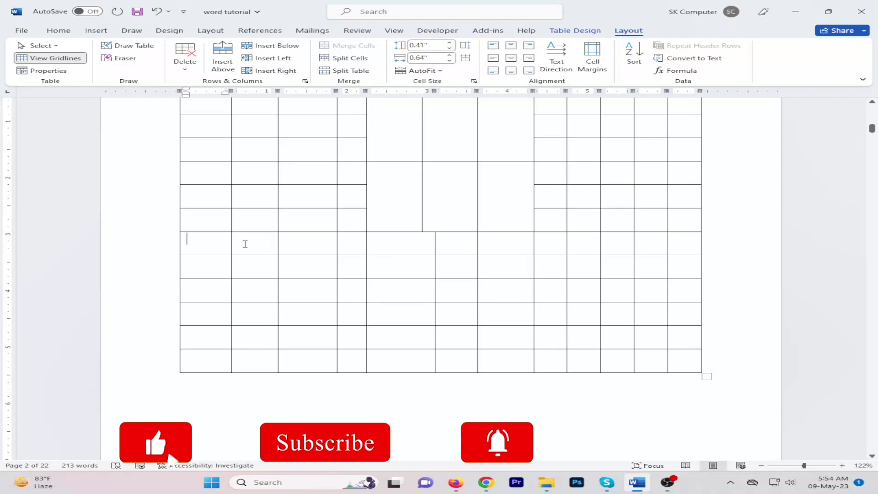
left_click(243, 245)
left_click(311, 246)
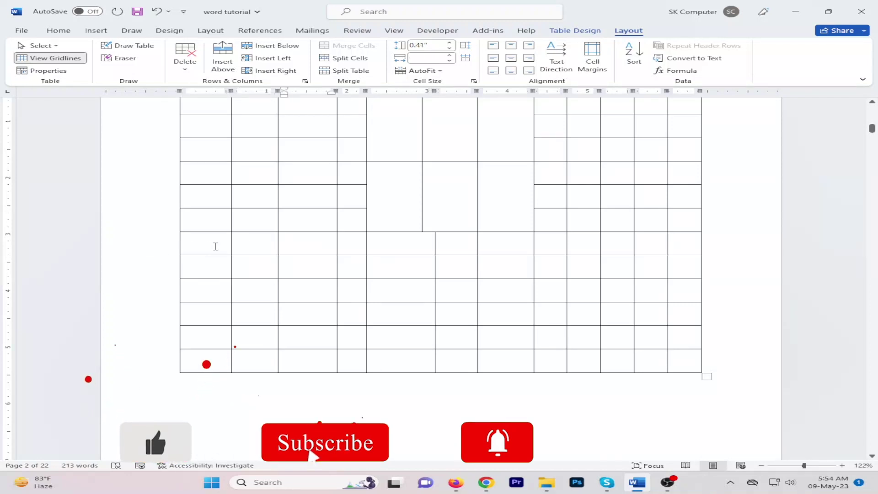
Split the table at the selected row and type 'Open any document click on office button' between
left_click(165, 243)
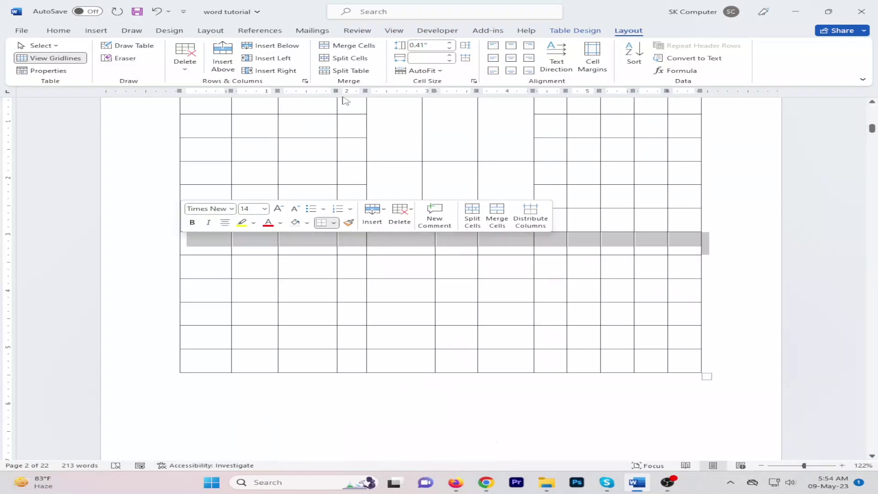
left_click(351, 71)
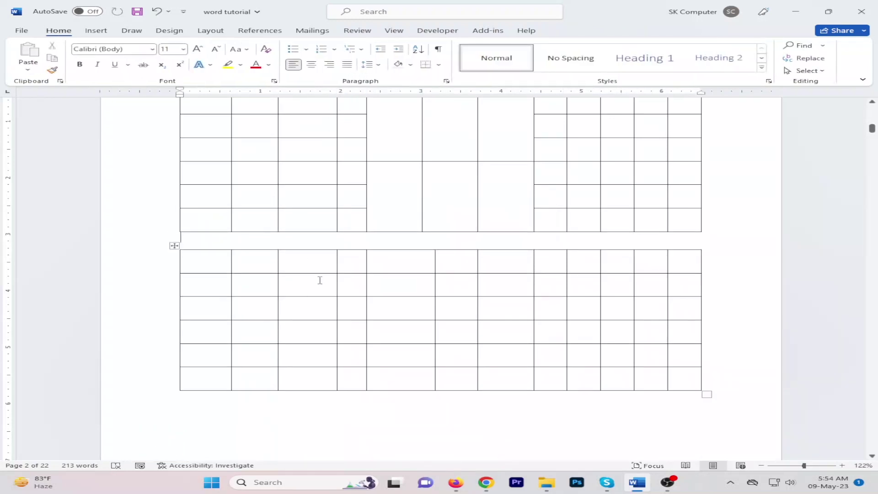
type("Op")
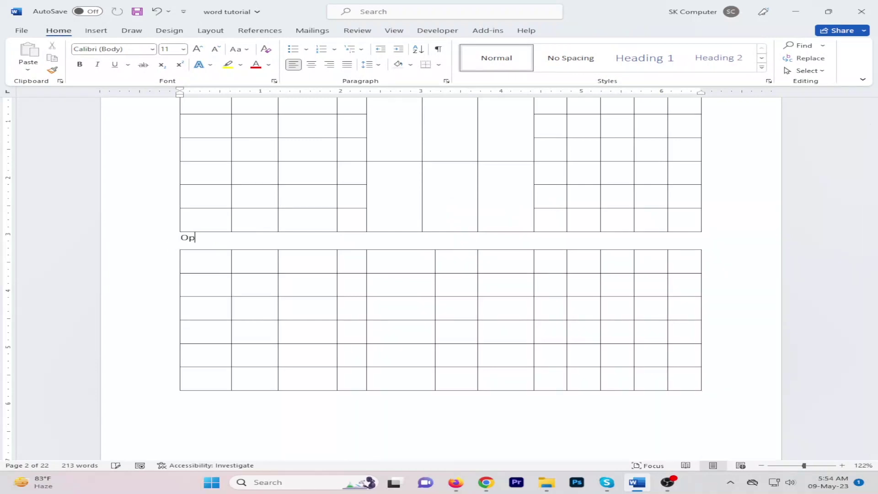
type("y document  clic")
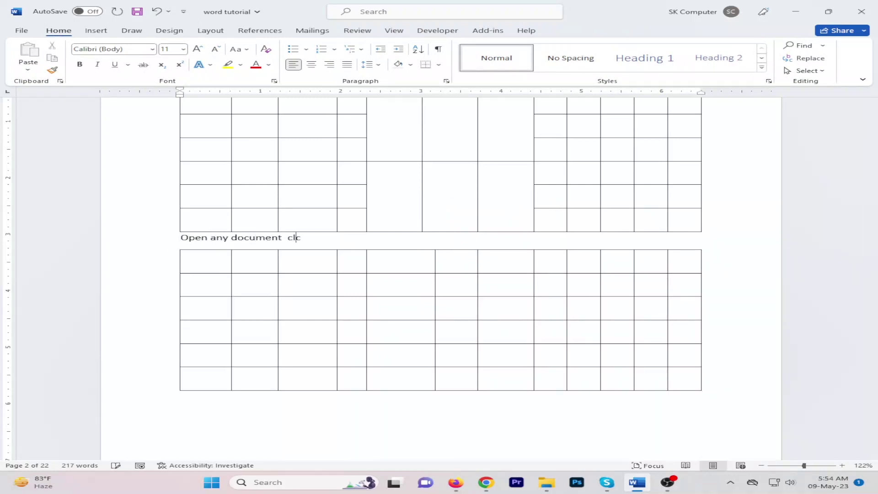
type("ick on office button")
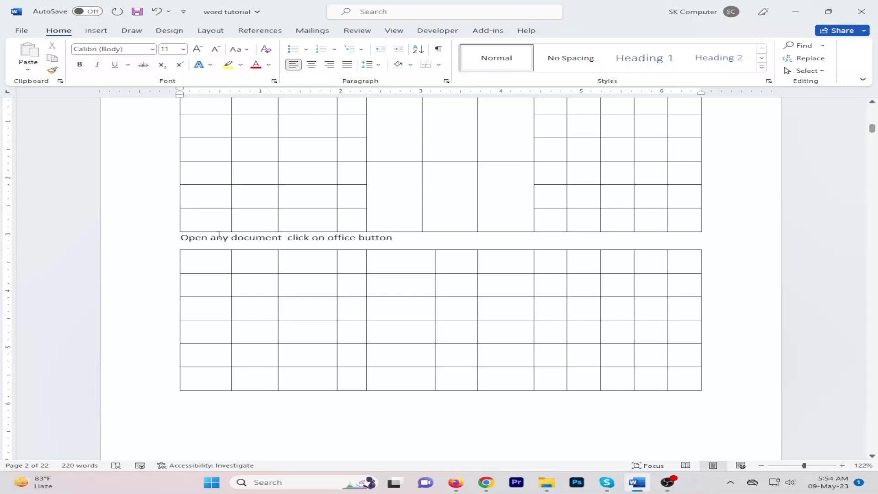
mouse_move(402, 261)
left_click(401, 261)
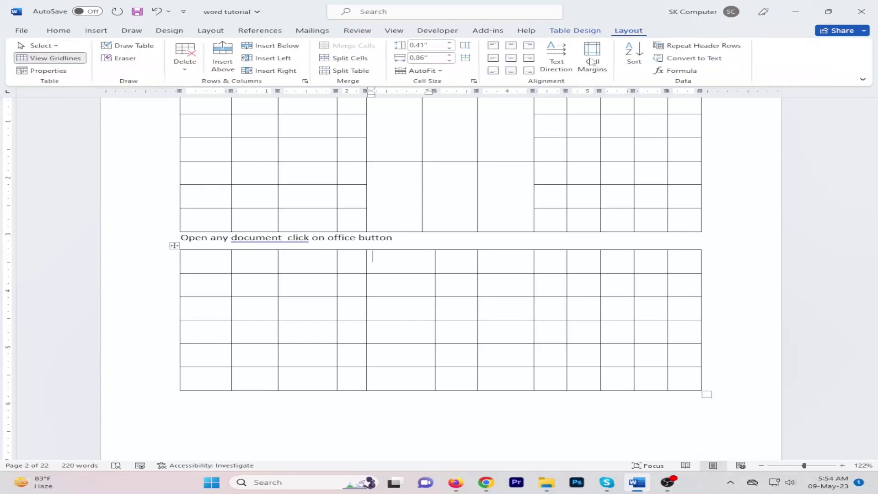
Try the lower table's row height spinner at 0.7" and then 0.3"
left_click(628, 30)
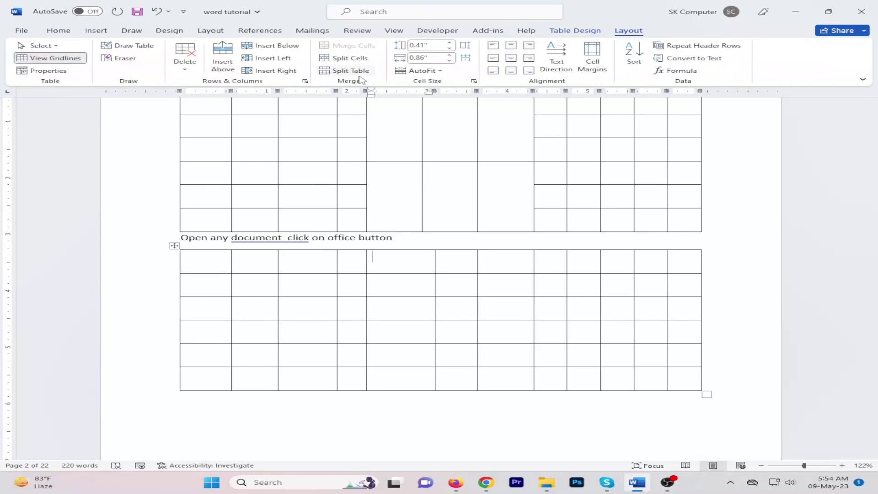
left_click(153, 289)
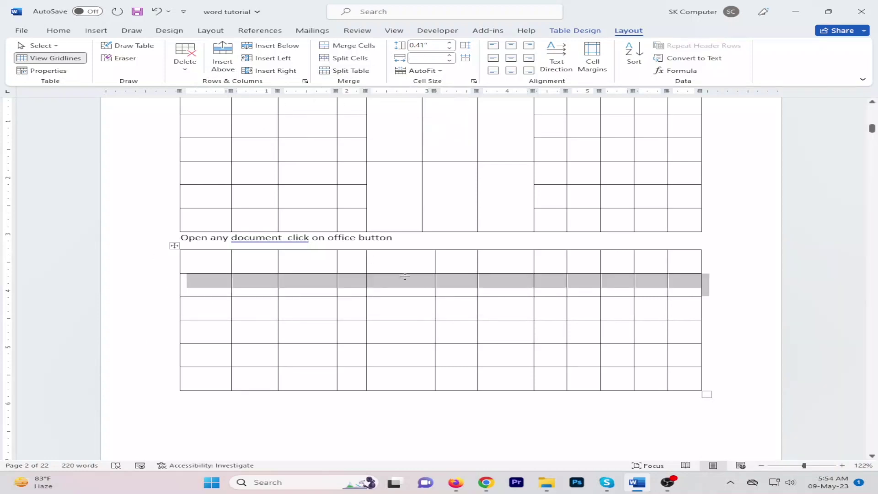
left_click(405, 280)
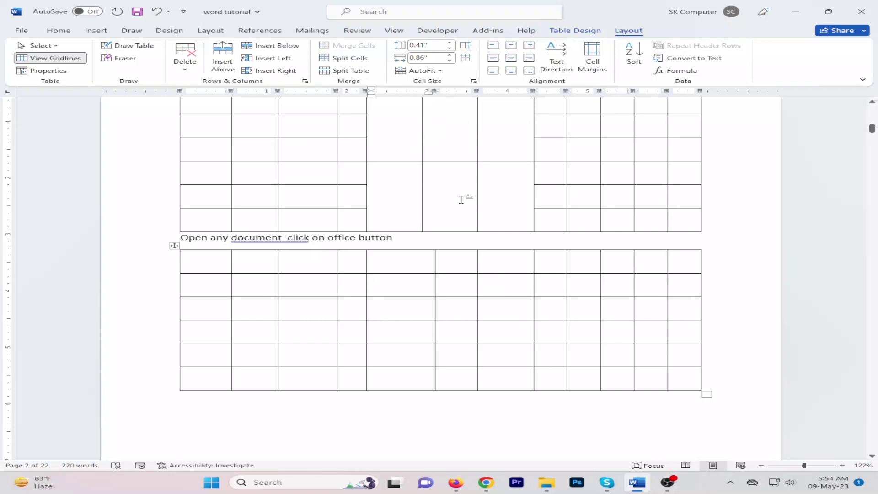
left_click(305, 261)
left_click(451, 43)
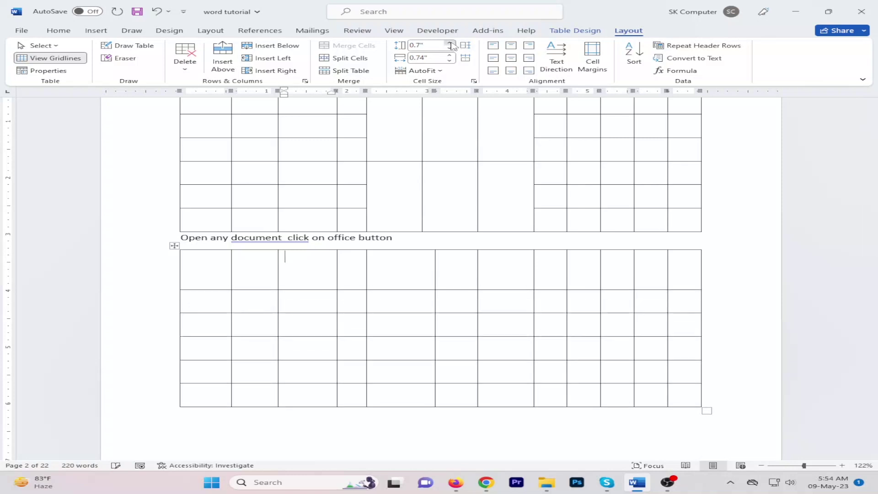
left_click(450, 48)
left_click(450, 47)
left_click(450, 48)
left_click(450, 47)
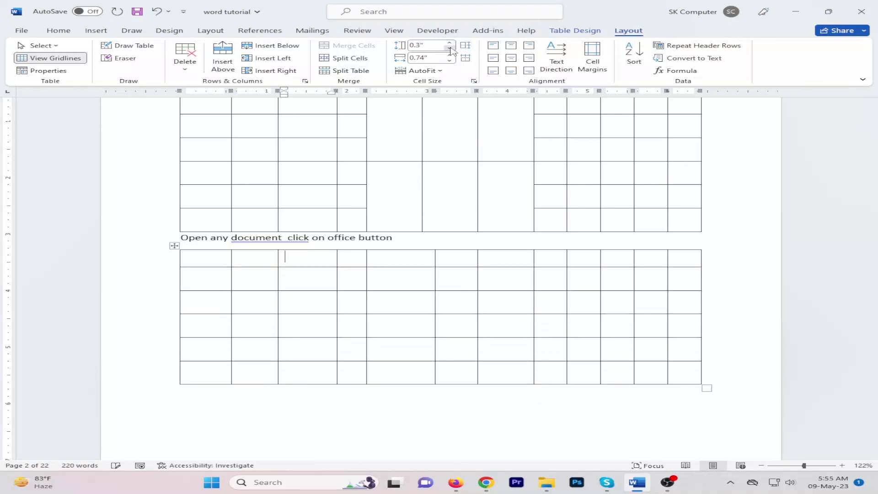
left_click(446, 58)
Try column widths 1.1" and 0.7", then drag the first row to 0.47" and widen column four
left_click(450, 55)
left_click(451, 56)
left_click(451, 55)
left_click(450, 56)
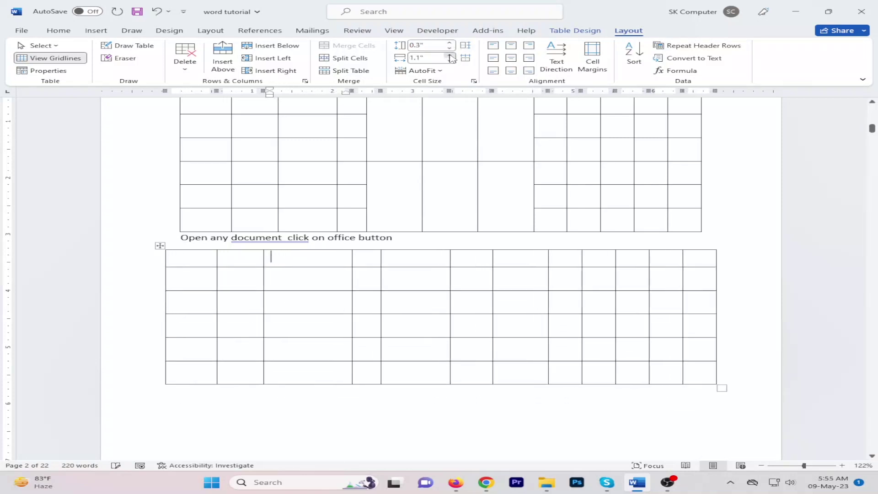
left_click(450, 61)
left_click(450, 61)
left_click(450, 61)
left_click(450, 61)
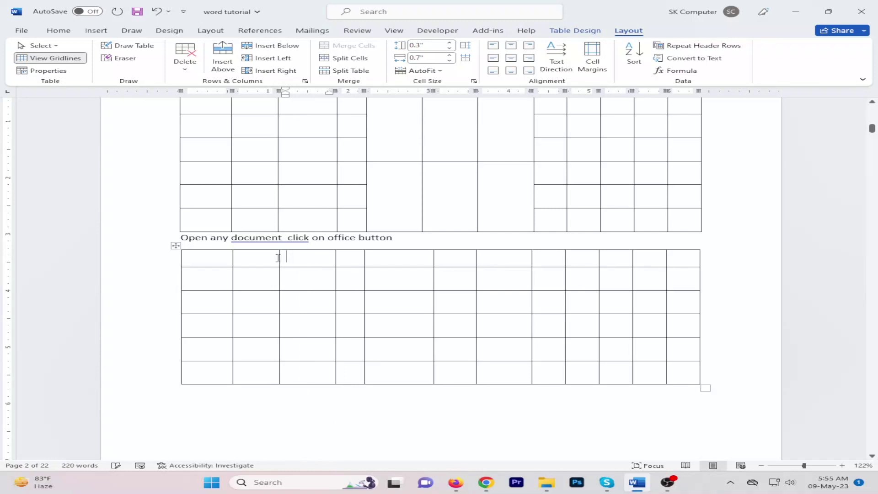
left_click_drag(278, 258, 303, 276)
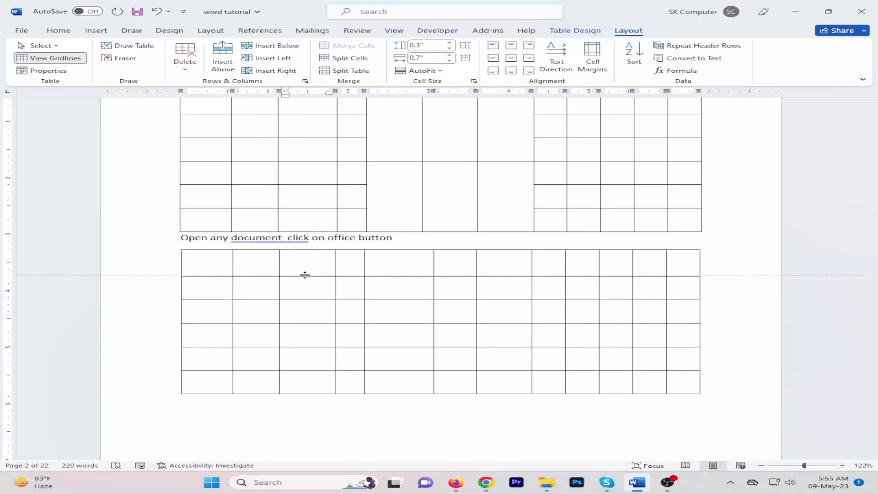
left_click_drag(364, 264, 382, 260)
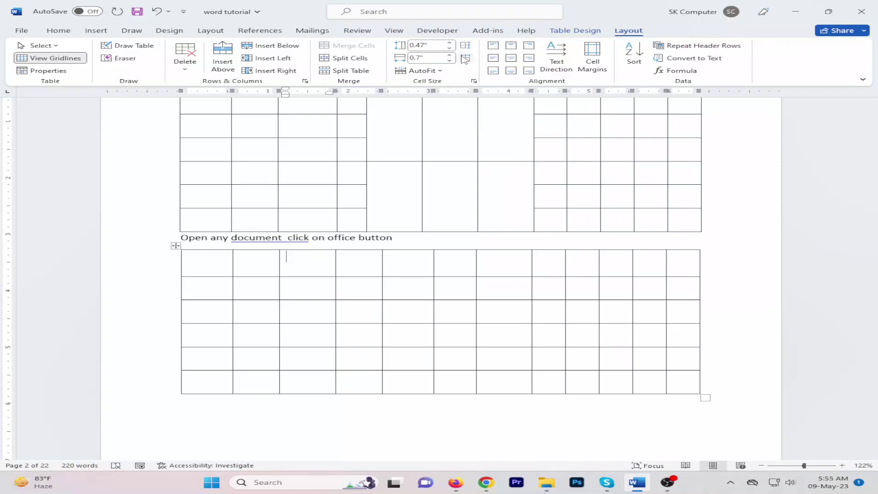
Distribute the lower table's columns evenly to 0.54" and its rows to 0.42"
scroll(383, 309, "up", 1)
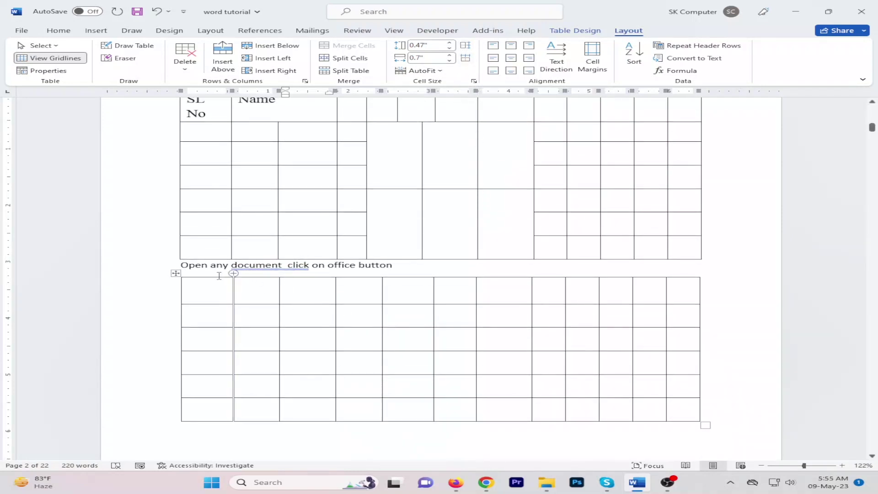
left_click_drag(211, 274, 425, 339)
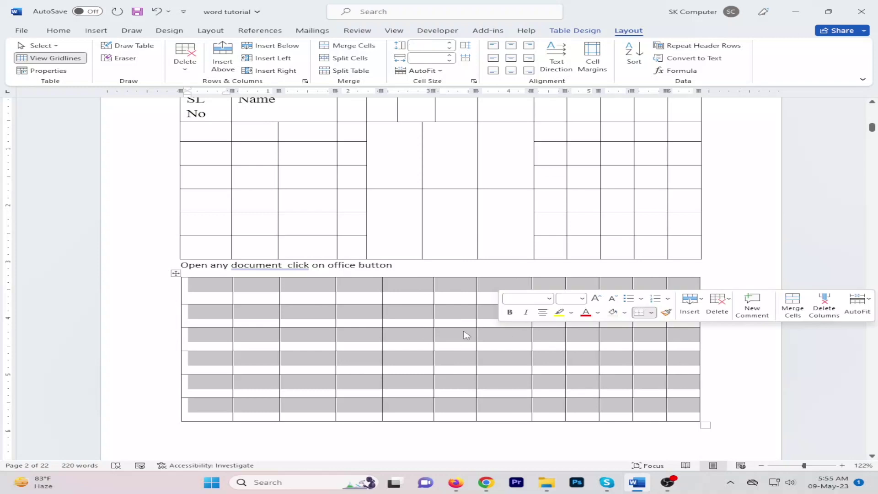
left_click(465, 61)
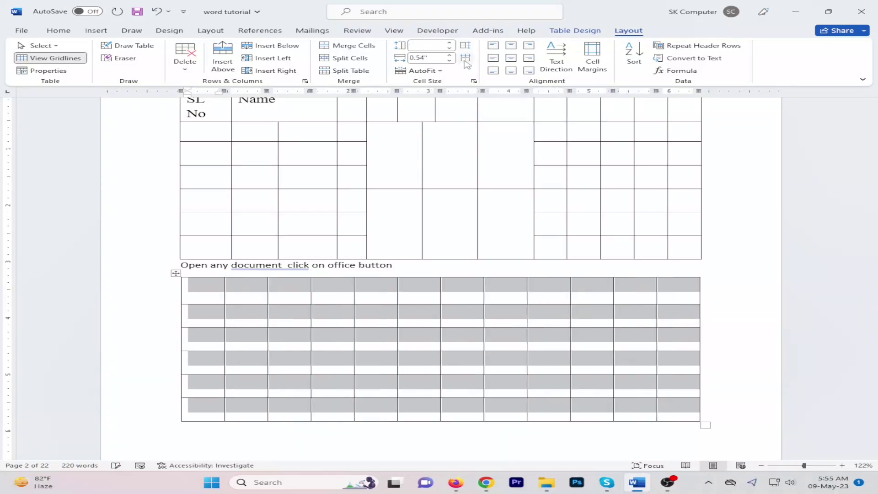
left_click(549, 294)
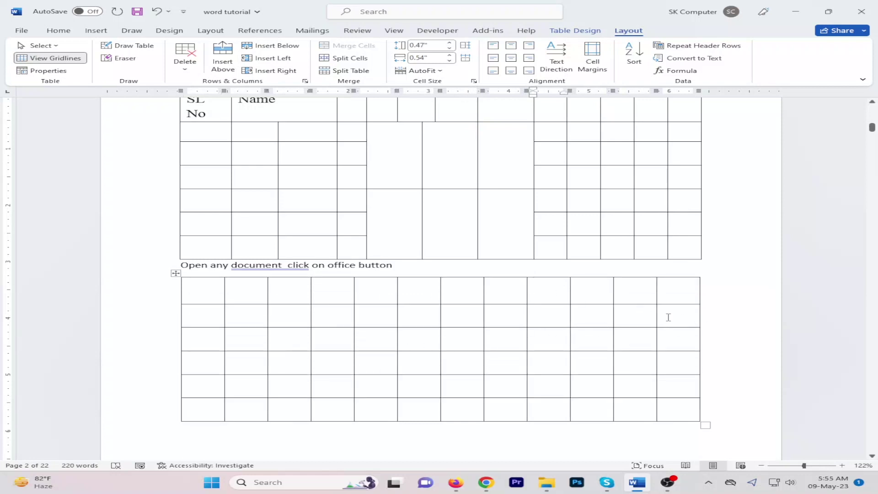
left_click(176, 273)
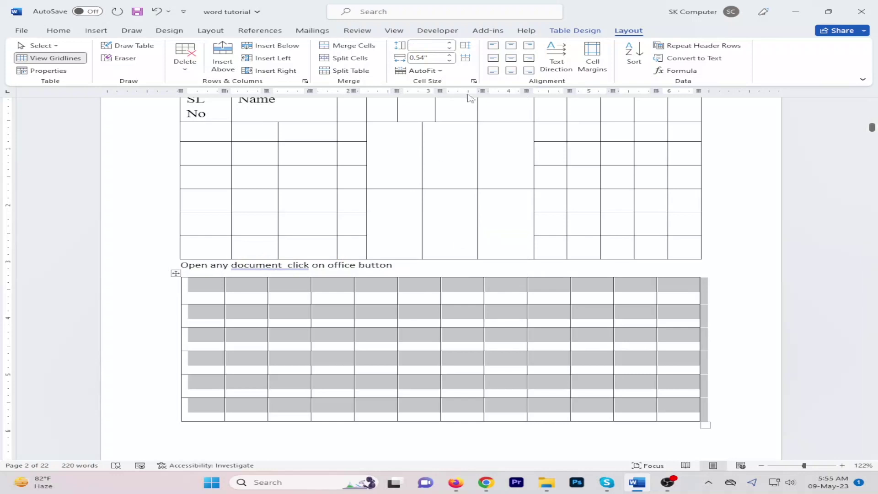
left_click(465, 46)
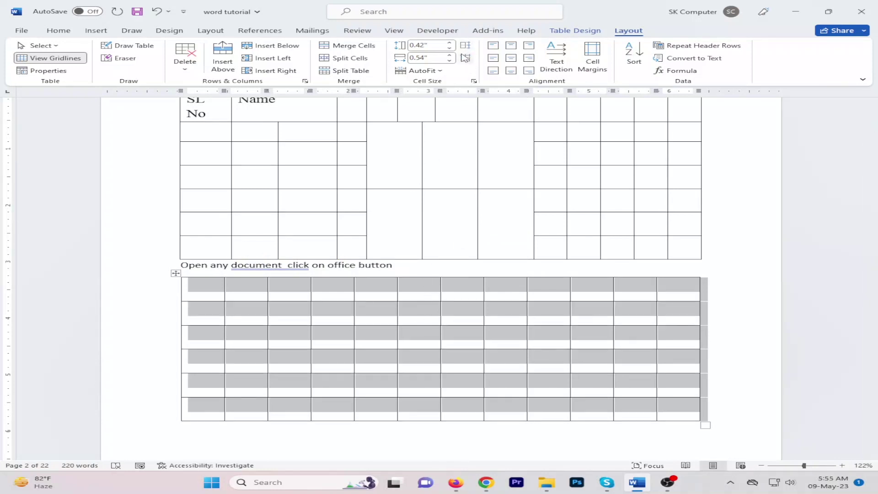
left_click(499, 225)
Erase the vertical border in the upper table's middle block, joining two cells into one
scroll(499, 225, "up", 2)
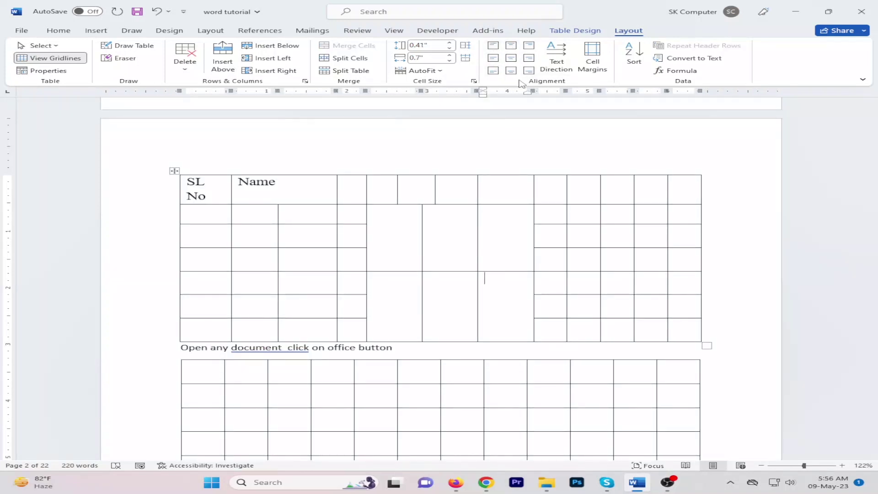
left_click(439, 219)
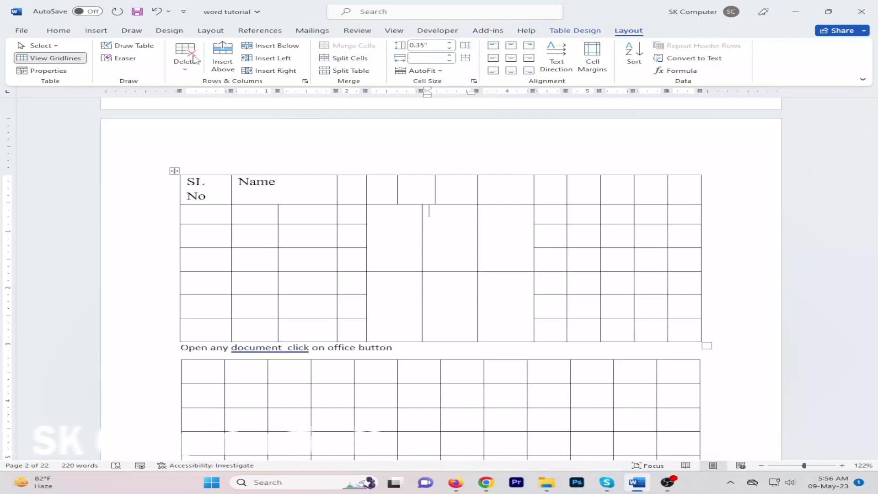
left_click(119, 58)
left_click(423, 245)
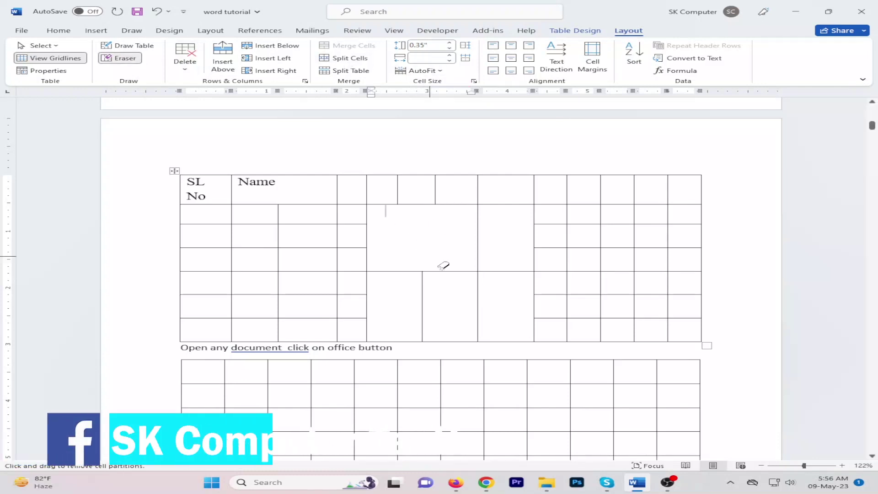
key("Escape")
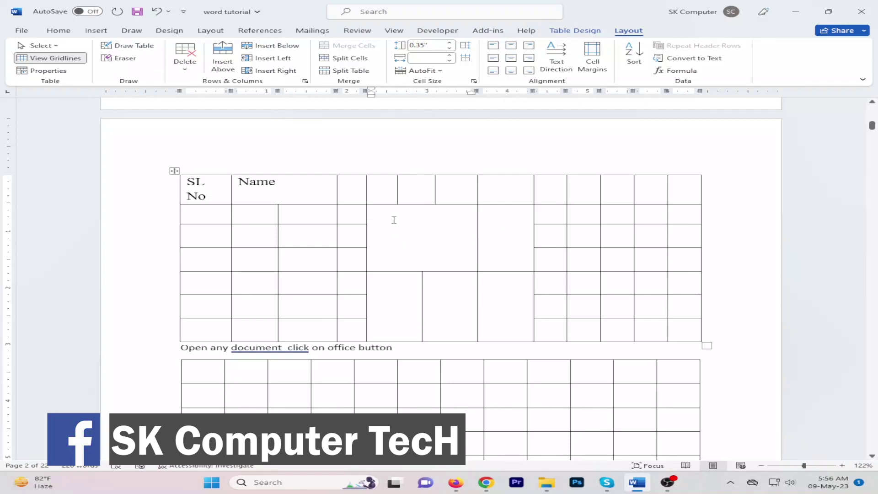
Type 'Table' in the merged cell and center it
type("Table")
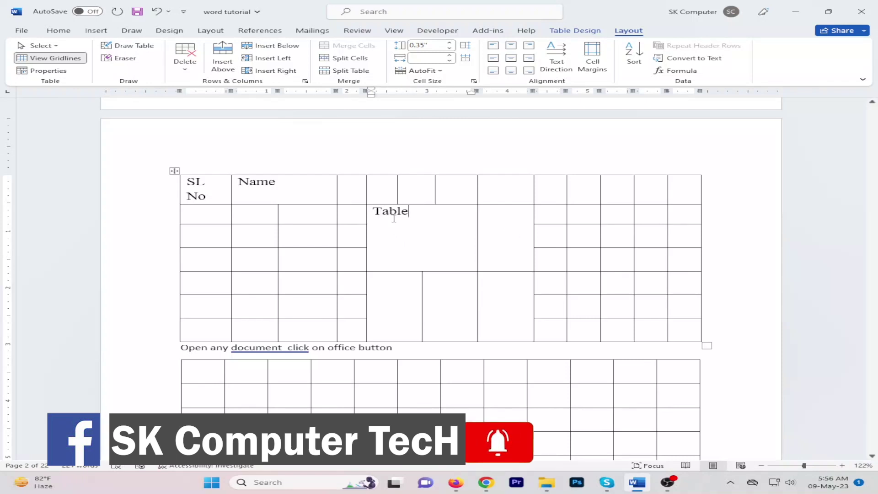
triple_click(390, 211)
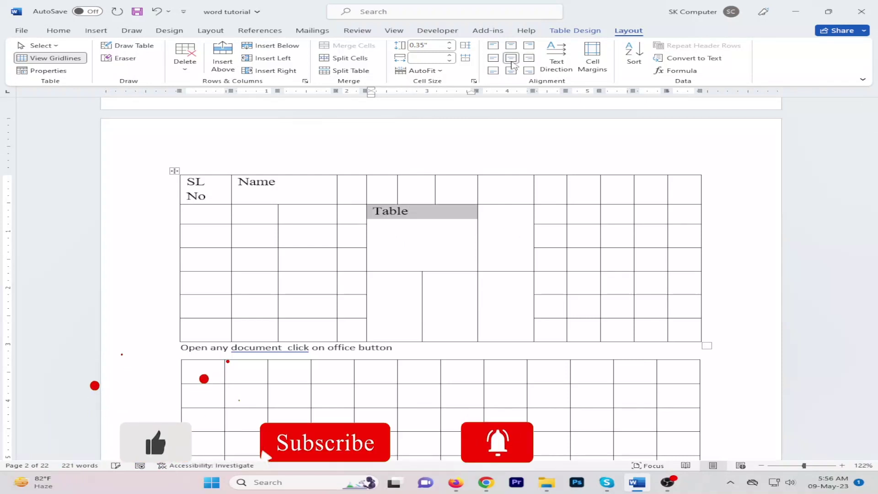
left_click(511, 57)
left_click(96, 30)
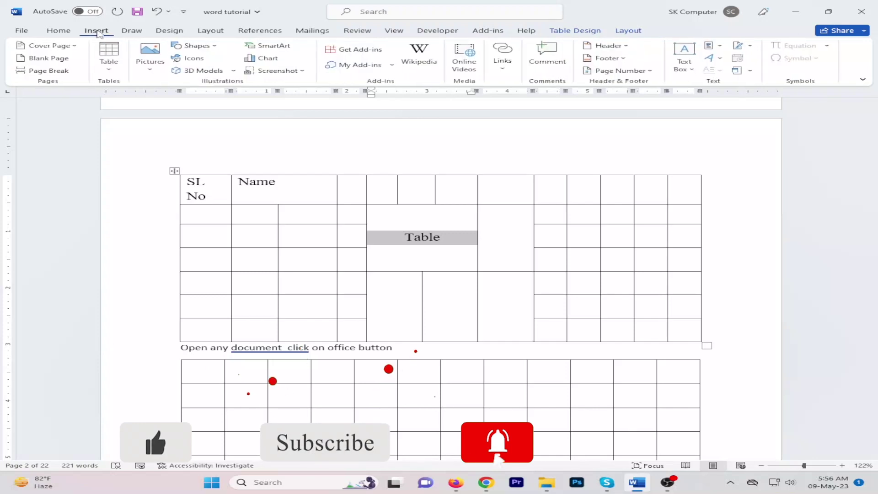
left_click(62, 31)
left_click(458, 243)
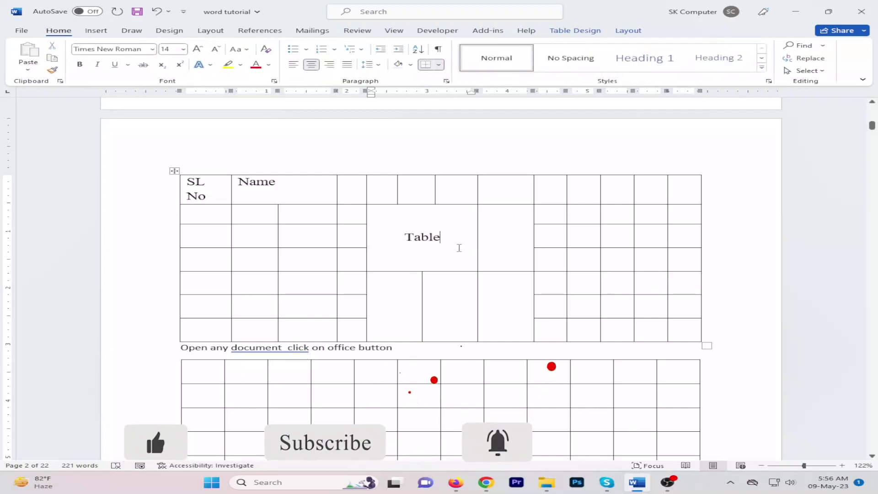
left_click(628, 30)
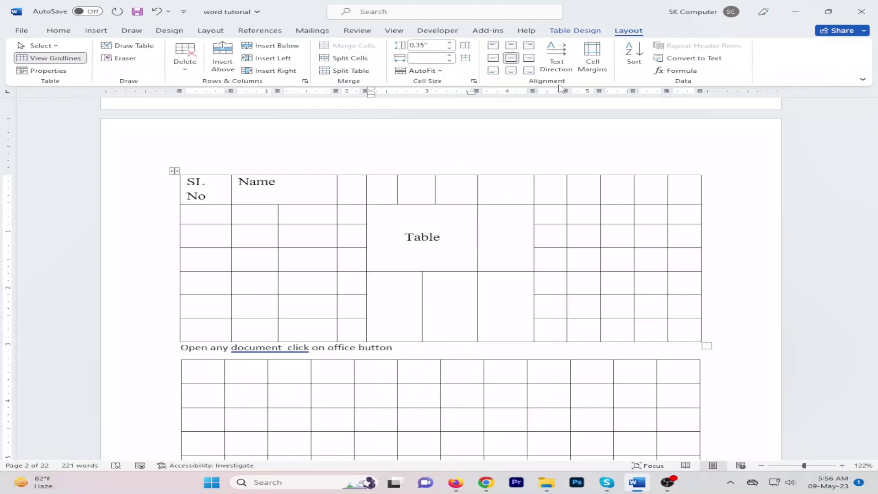
Try the cell alignment positions for 'Table', ending centered in the cell
left_click(510, 58)
left_click(493, 58)
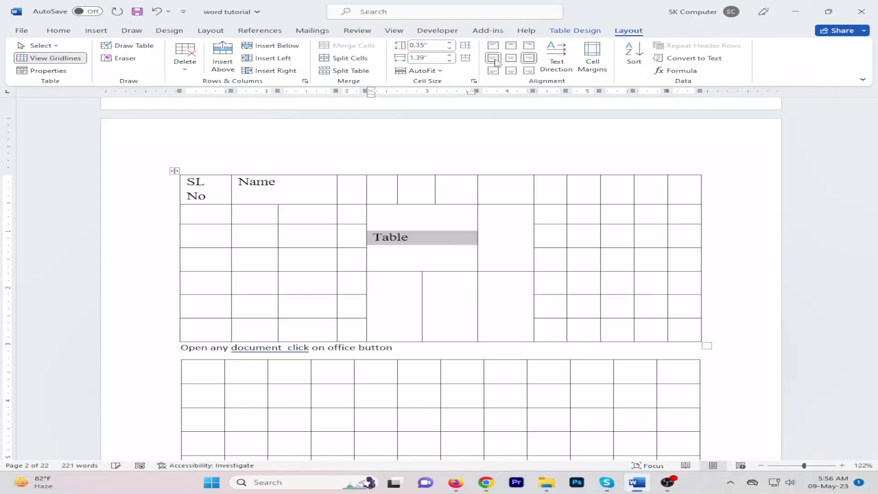
left_click(493, 70)
left_click(492, 58)
left_click(493, 71)
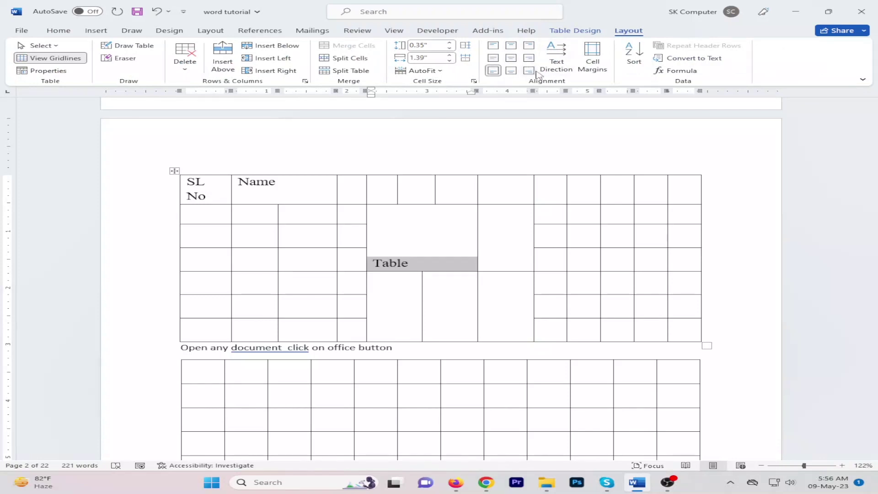
left_click(529, 70)
left_click(511, 71)
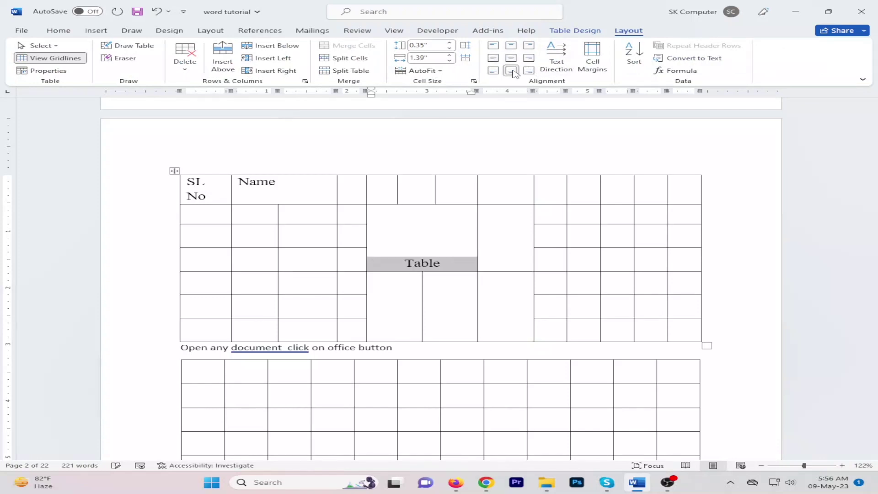
left_click(511, 45)
left_click(511, 58)
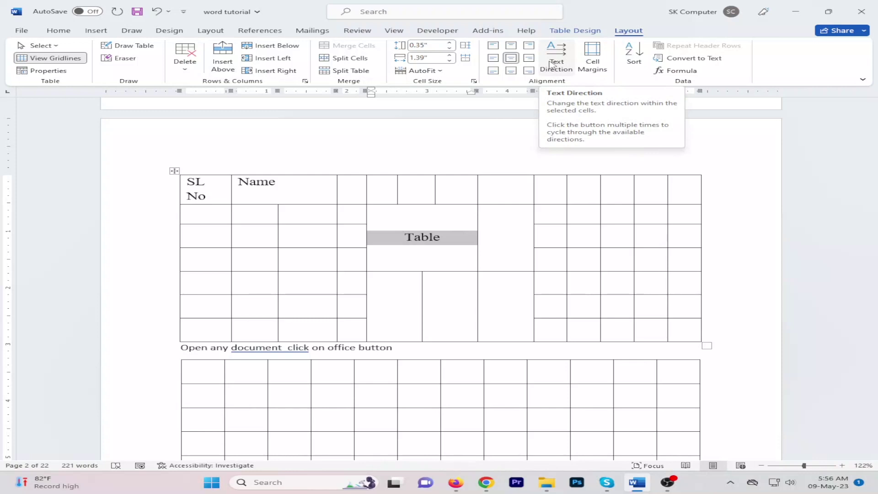
Try vertical text direction, then make 'Table' horizontal and aligned middle left
left_click(552, 64)
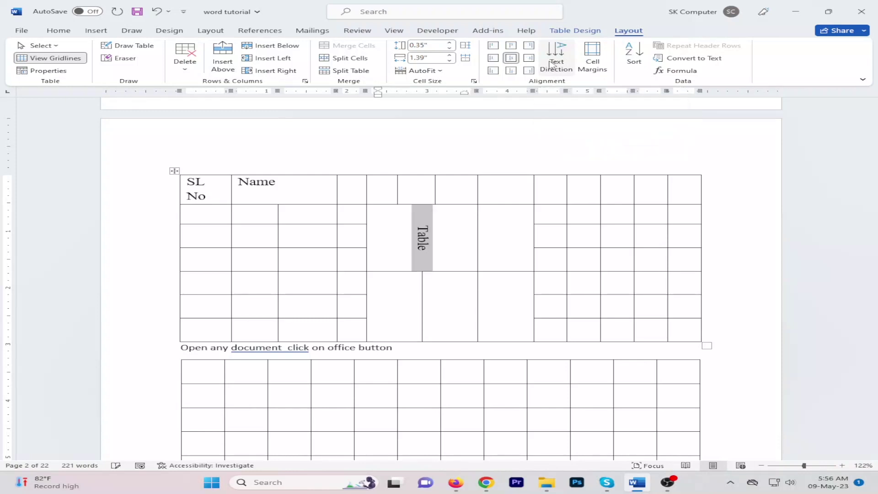
left_click(557, 62)
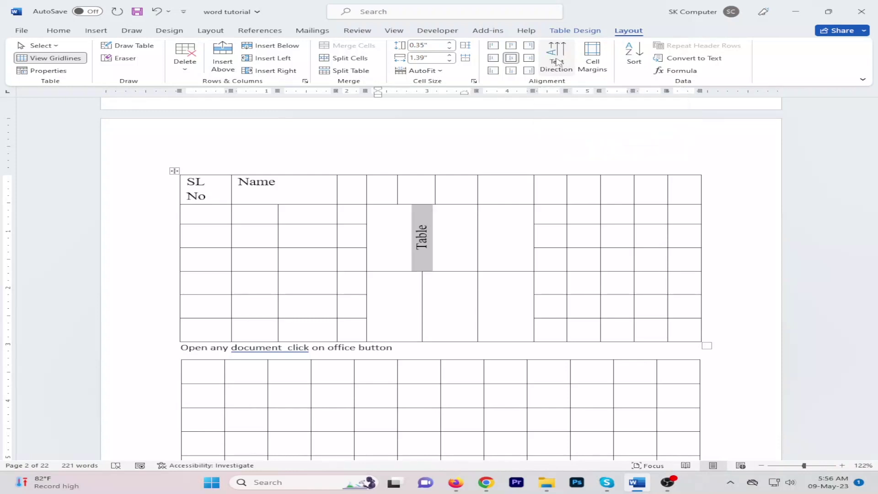
left_click(452, 250)
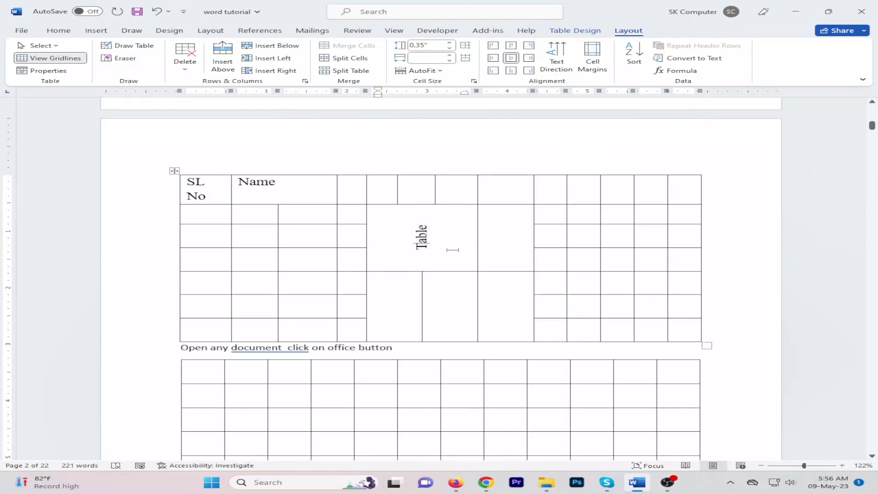
left_click(566, 63)
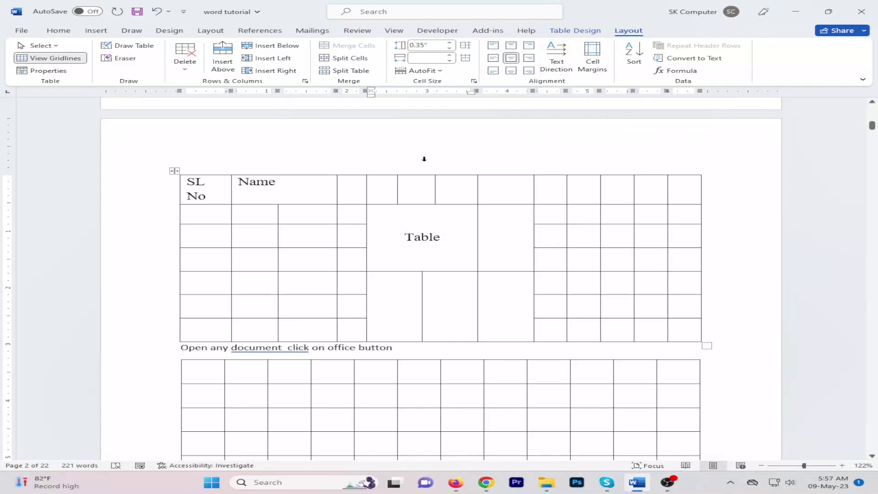
left_click(492, 57)
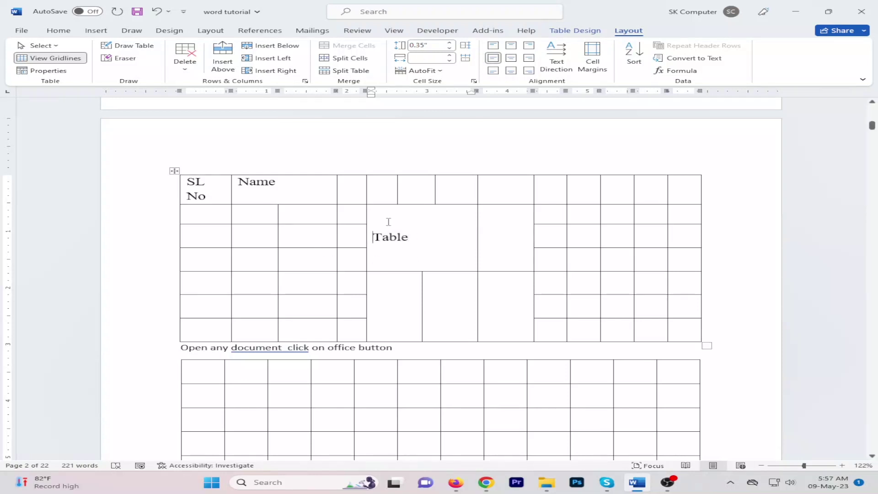
Set the table's cell margins to 0.05" left and 0.04" right so 'SL No' fits
left_click(592, 57)
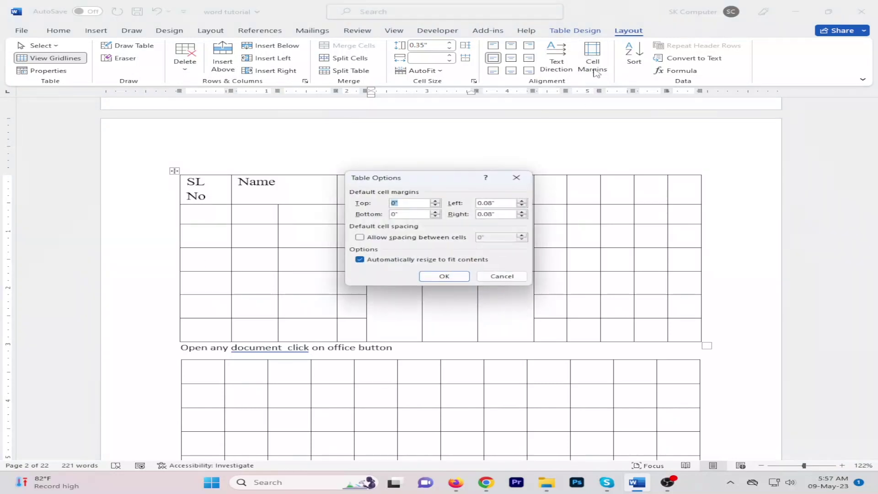
left_click(522, 206)
left_click_drag(499, 178, 619, 150)
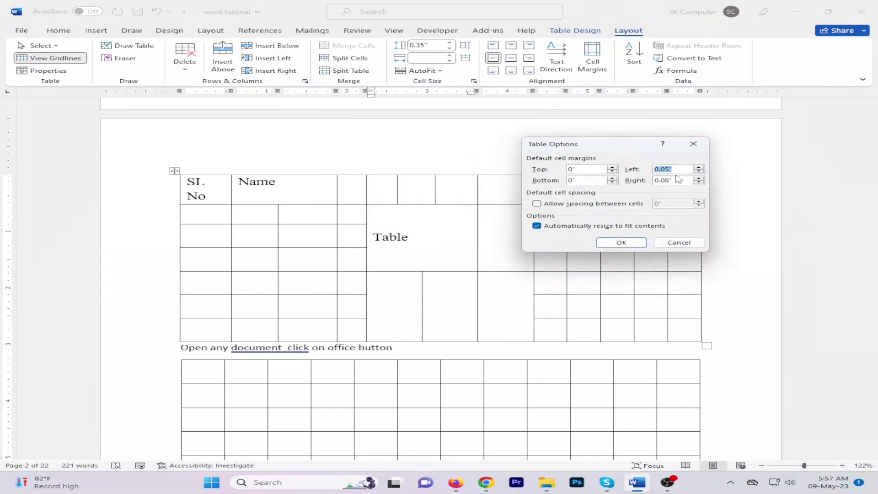
left_click(699, 182)
left_click(698, 182)
left_click(699, 171)
left_click(621, 242)
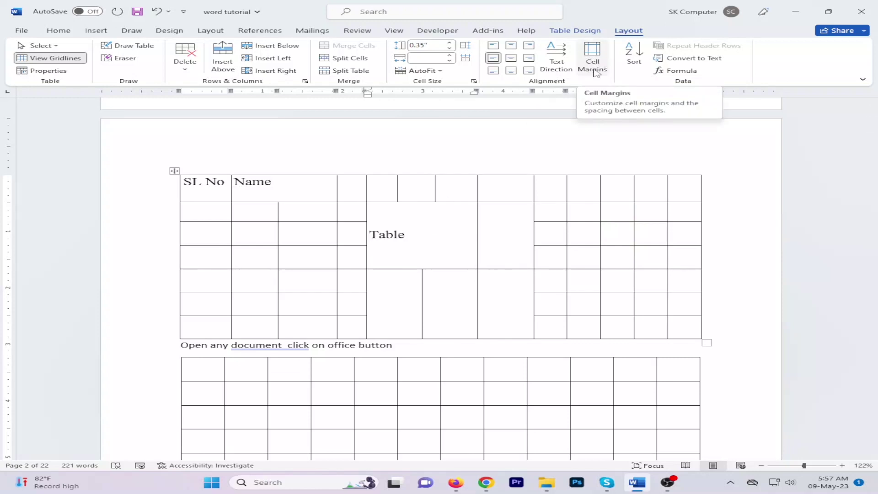
left_click(434, 267)
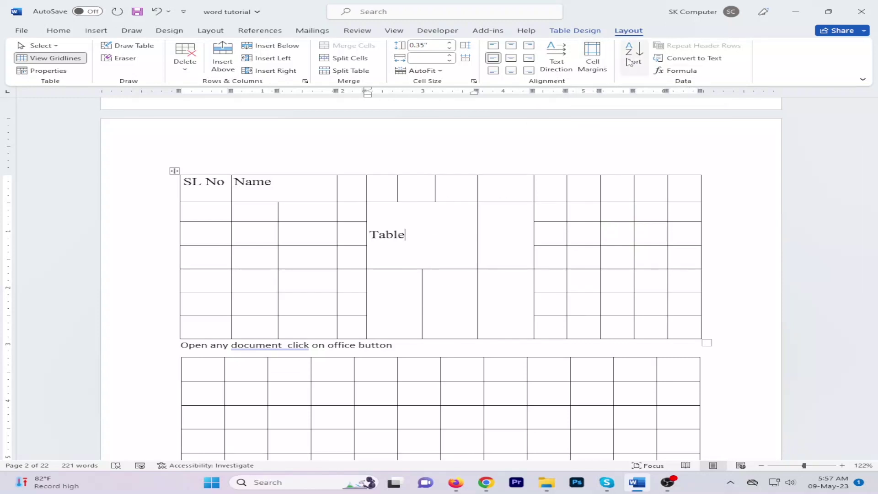
scroll(476, 383, "down", 3)
scroll(275, 365, "down", 3)
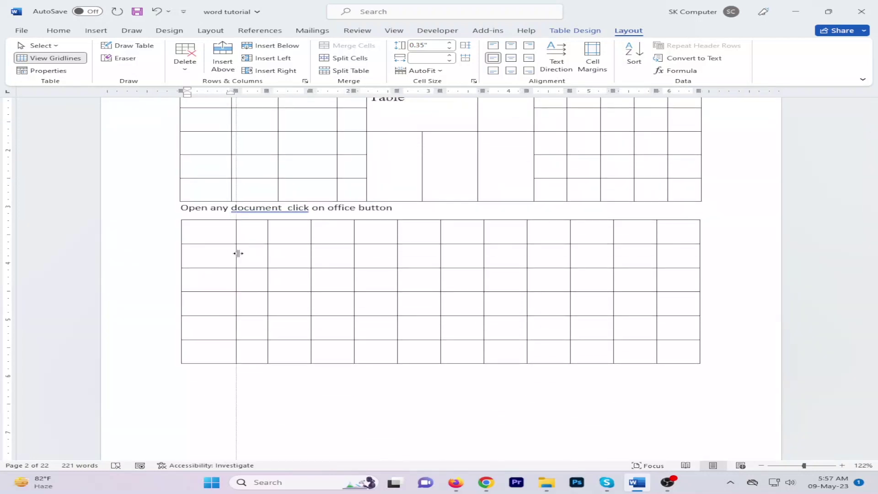
Widen the lower table's first column and type Rahim, Karim and Abdul down it
left_click_drag(223, 255, 251, 254)
left_click(204, 275)
type("Rahim")
key("Down")
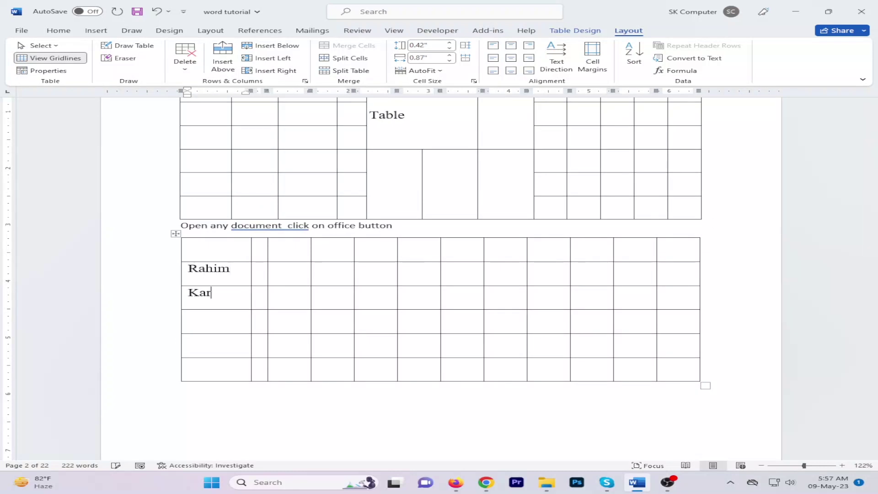
type("Karim")
key("Down")
type("Abdul")
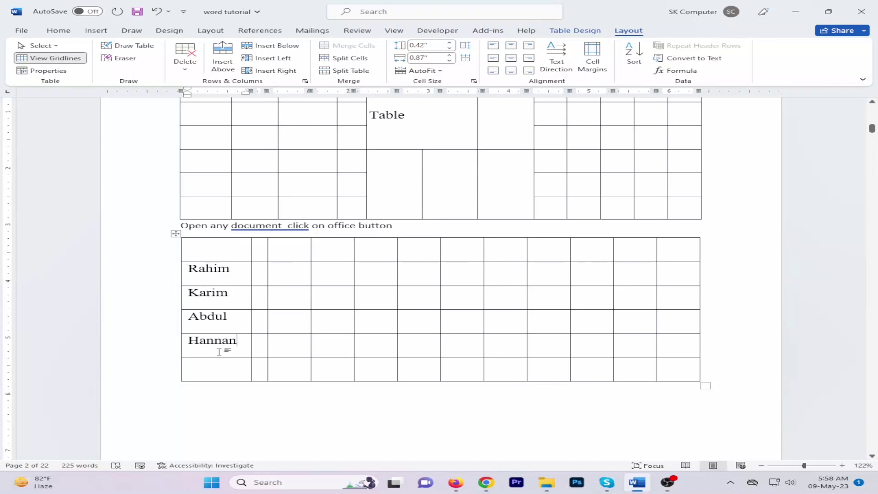
left_click(201, 236)
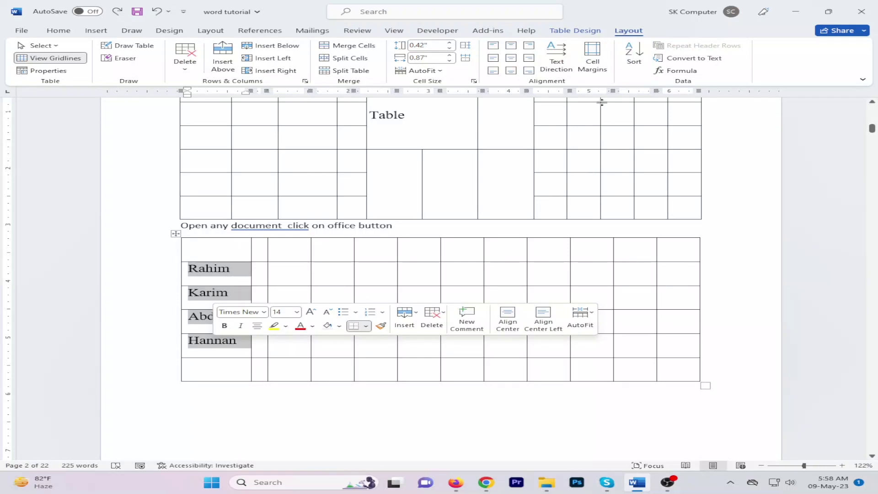
left_click(631, 66)
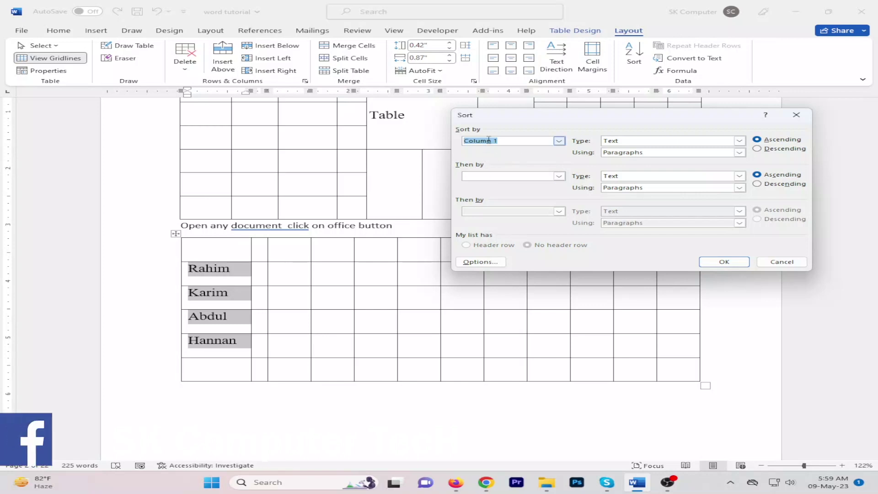
left_click(757, 149)
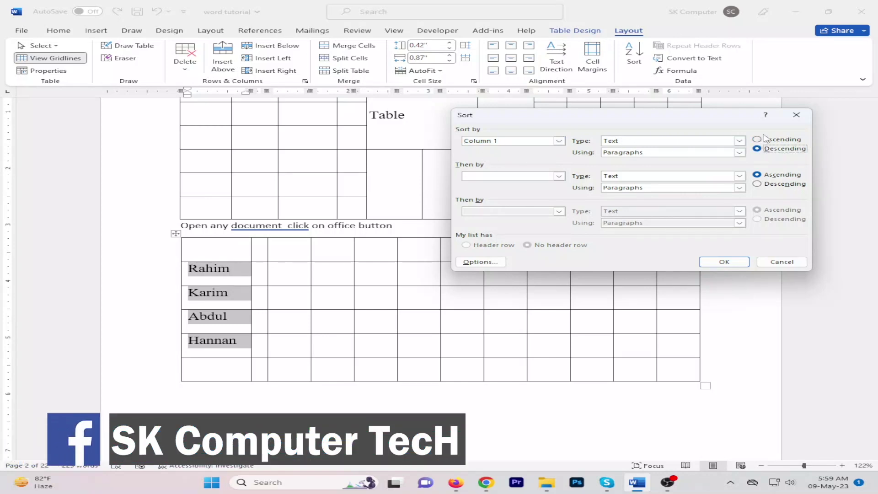
left_click(757, 139)
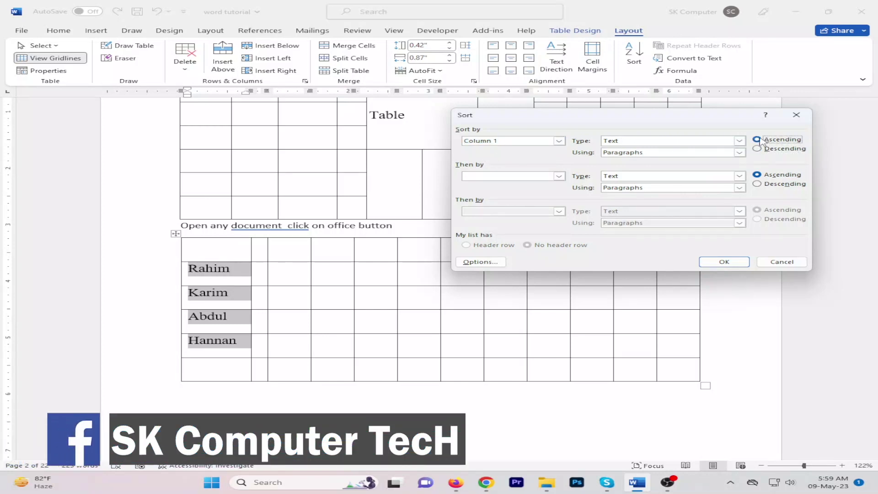
left_click(740, 152)
left_click(739, 153)
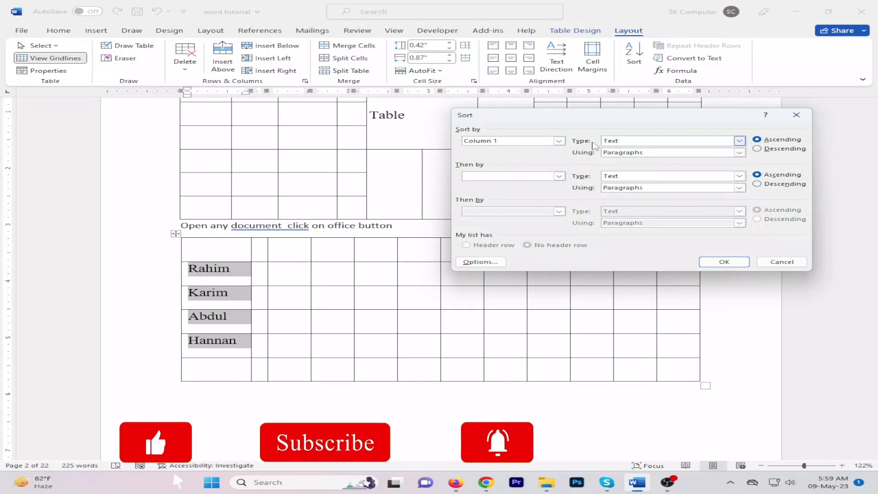
left_click(725, 261)
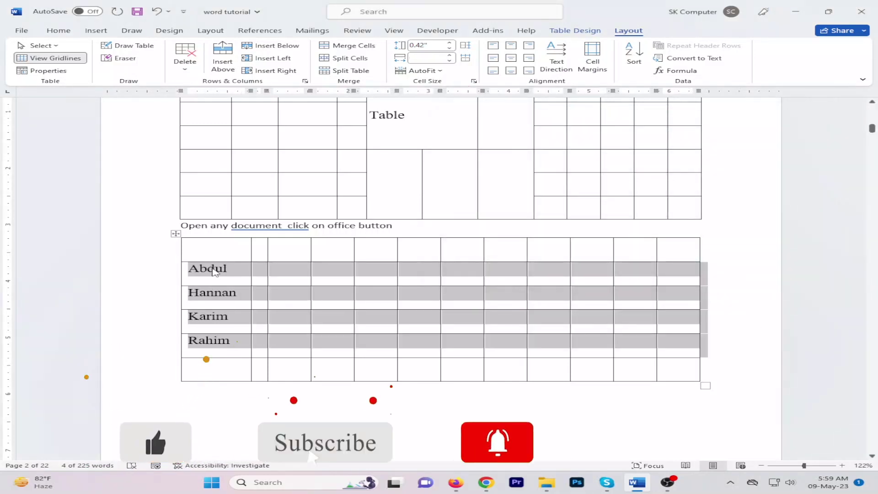
left_click(215, 293)
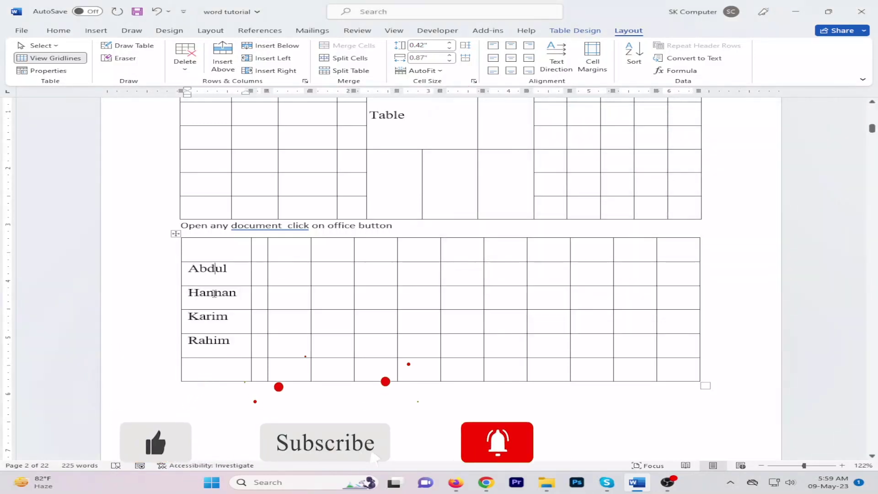
left_click(213, 340)
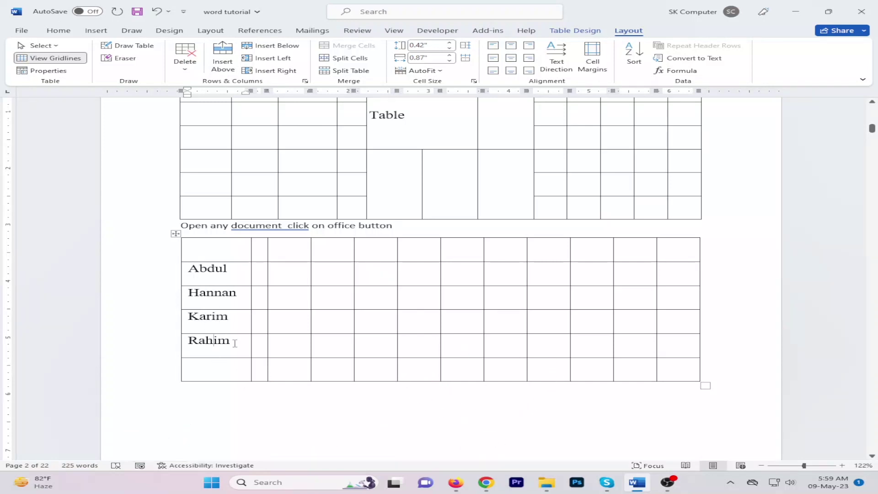
left_click(219, 237)
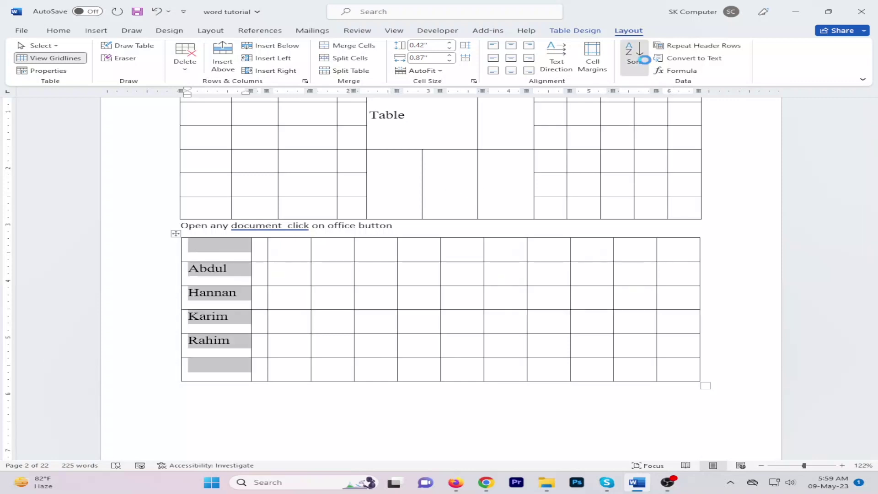
left_click(635, 54)
left_click(757, 149)
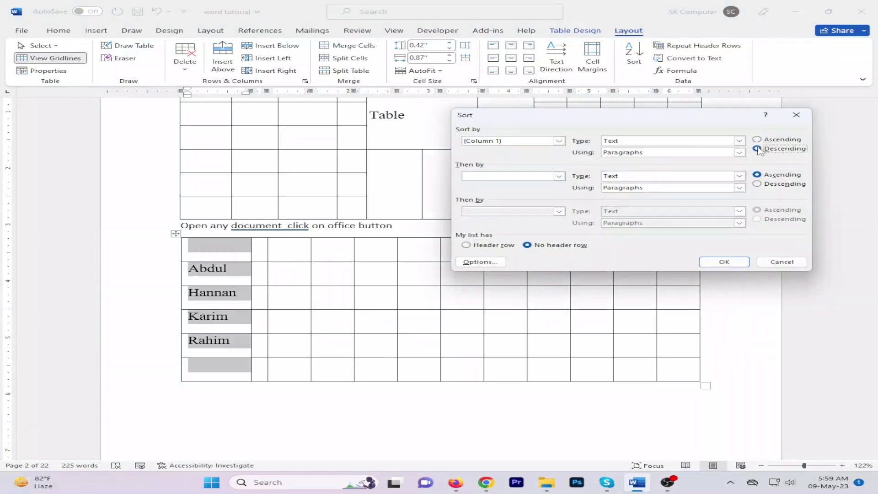
left_click(723, 262)
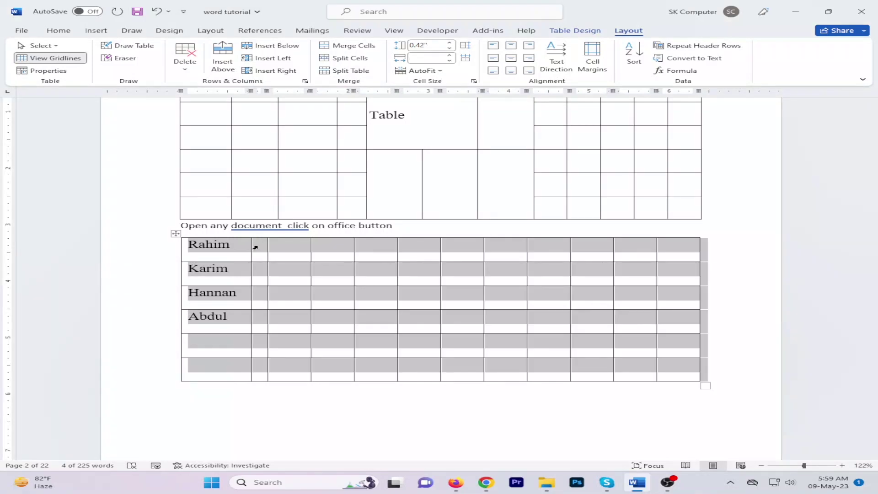
key("ctrl+z")
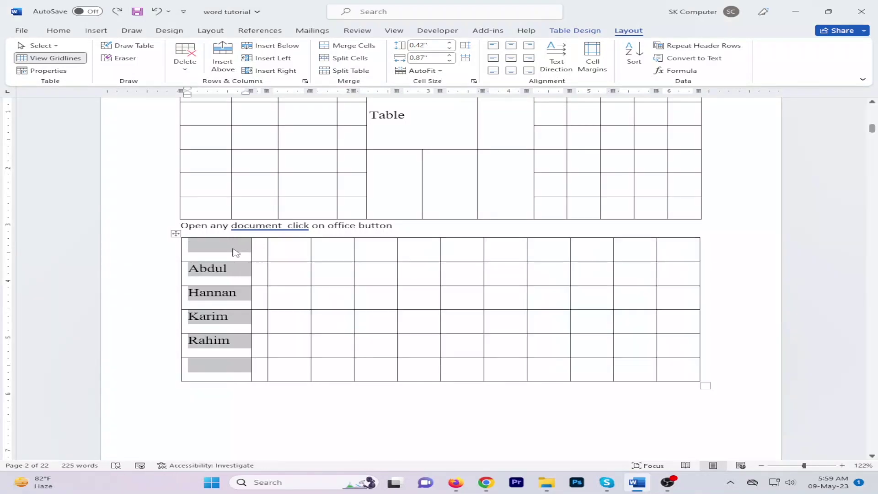
left_click(333, 298)
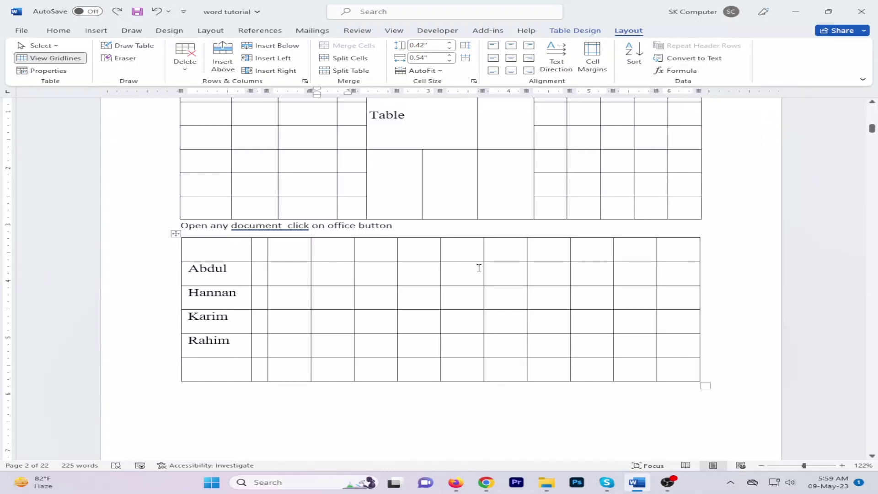
Enter Abdul's six marks and total them to 430 with =SUM(LEFT)
left_click(409, 273)
type("8")
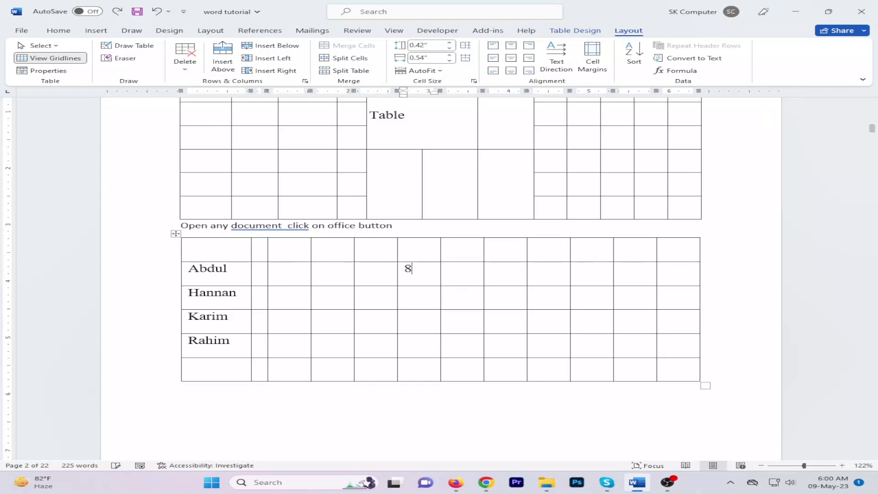
type("5\t45\t85\t85")
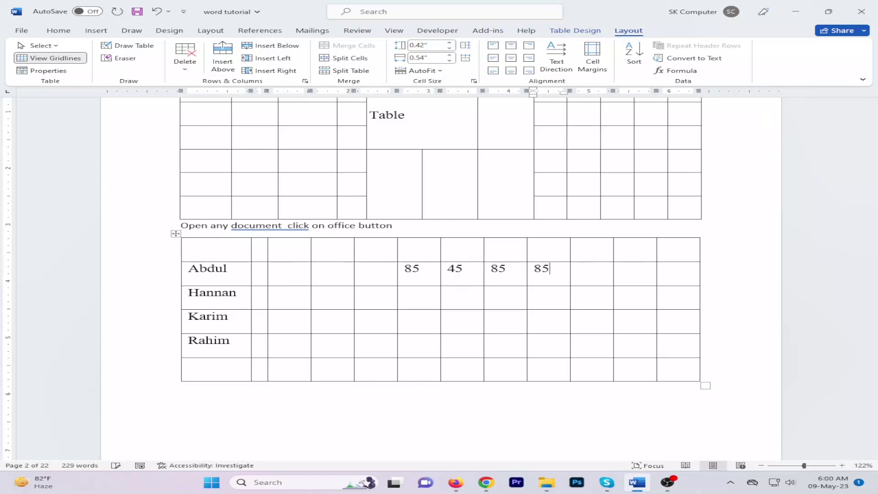
key("Tab")
type("45")
key("Tab")
type("85")
key("Tab")
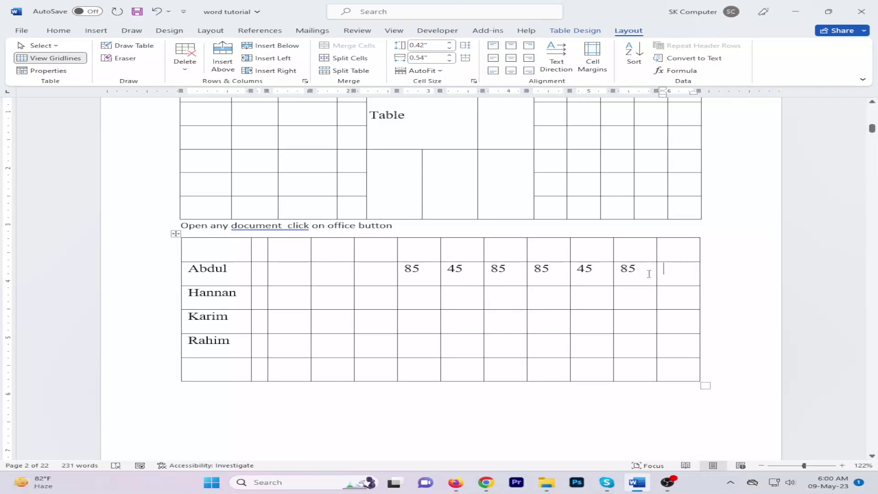
left_click(687, 71)
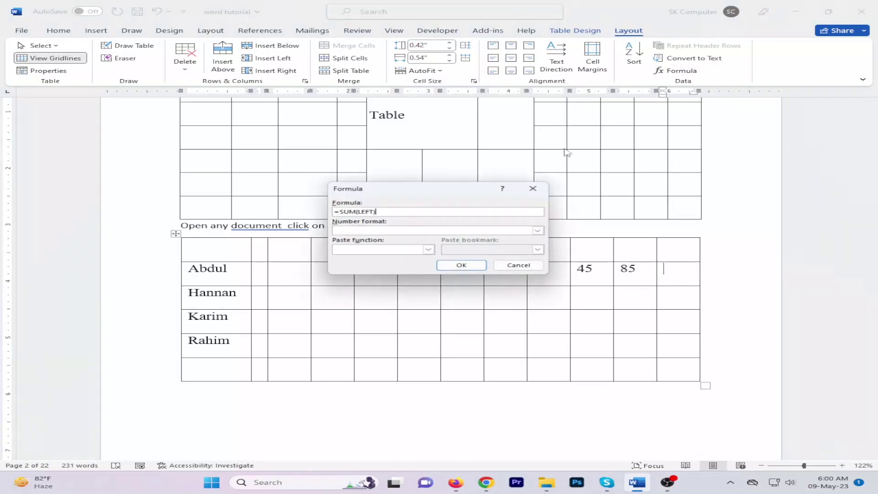
mouse_move(377, 180)
left_mouse_down()
mouse_move(722, 88)
mouse_move(527, 98)
left_mouse_up()
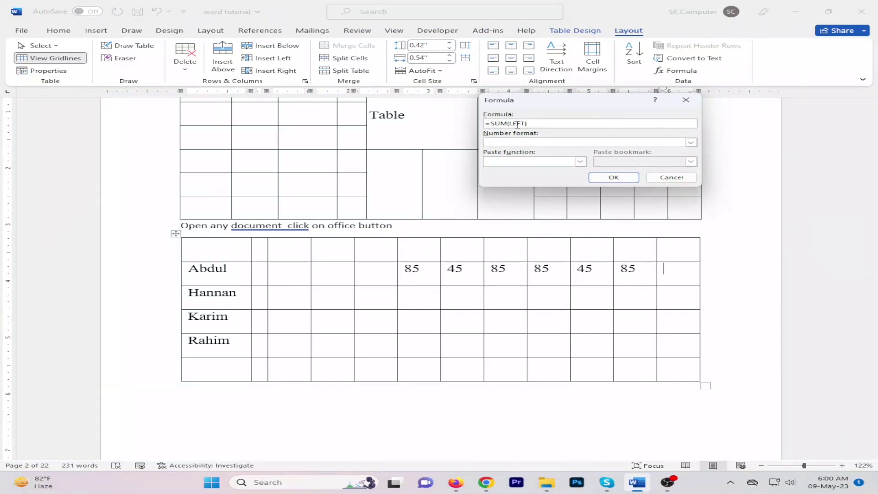
left_click(602, 178)
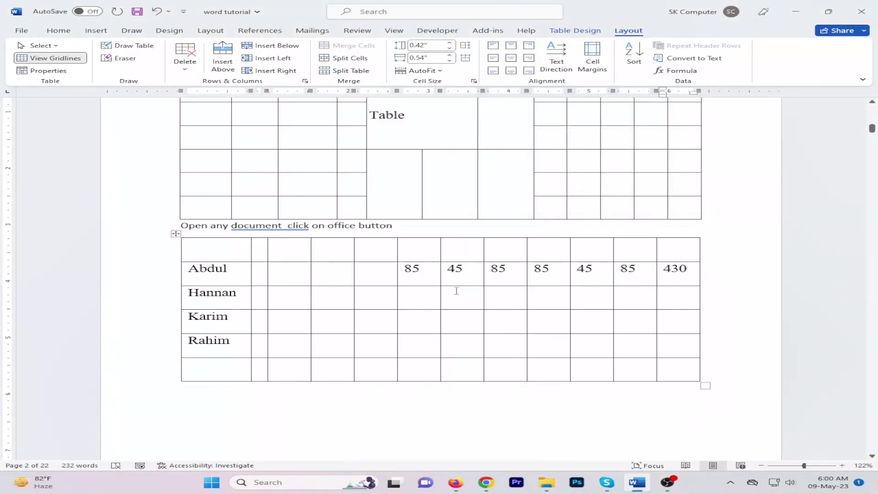
Type Hannan's six marks across his row, ending in his total cell
left_click(420, 300)
type("85")
key("Tab")
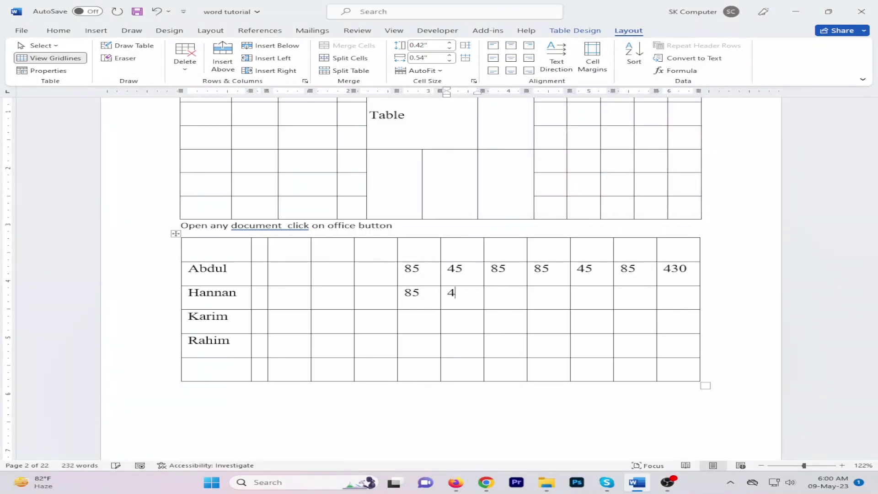
type("45")
key("Tab")
type("025\t5")
key("Tab")
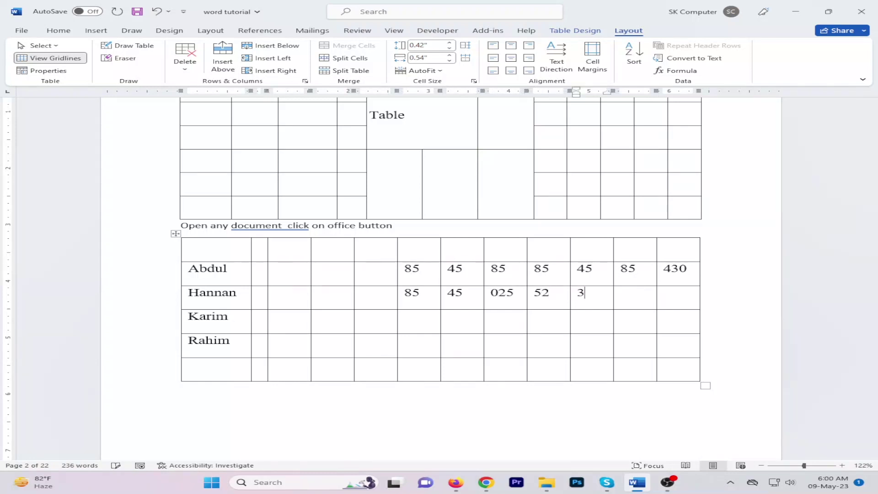
type("352")
key("Tab")
type("45")
key("Tab")
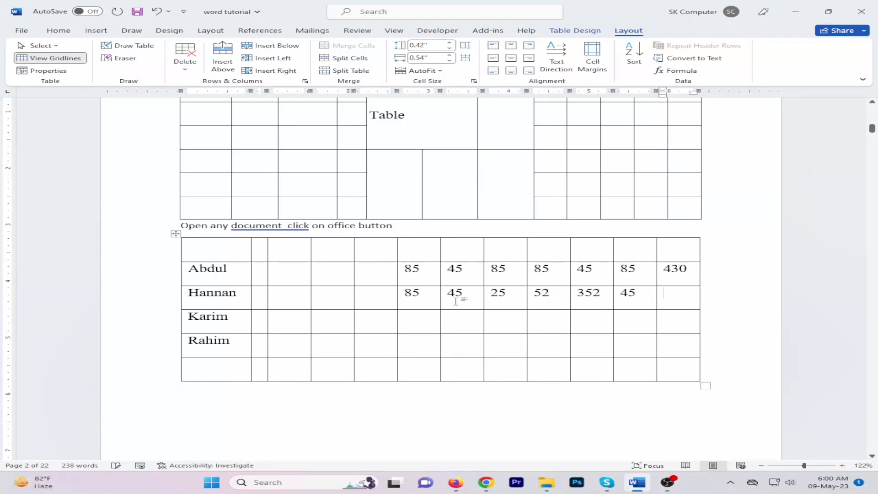
Insert a =SUM(LEFT) formula in Hannan's total cell, giving 604
left_click(679, 72)
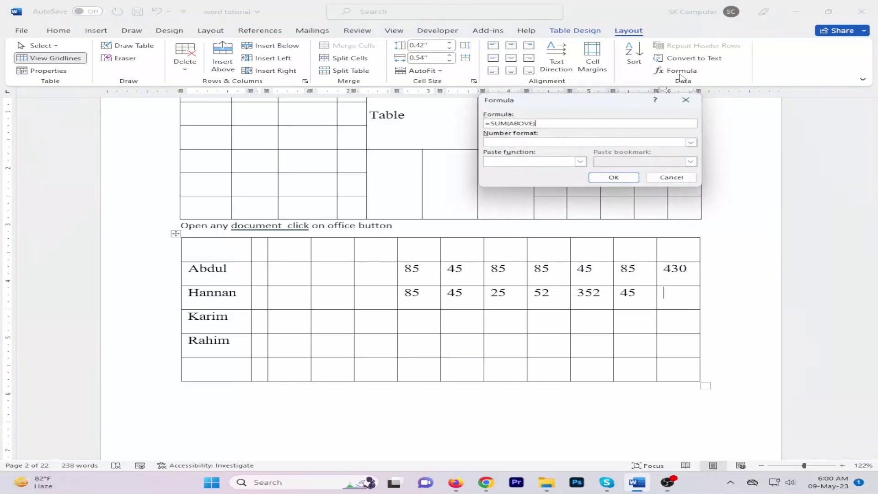
left_click_drag(582, 101, 526, 90)
type("left")
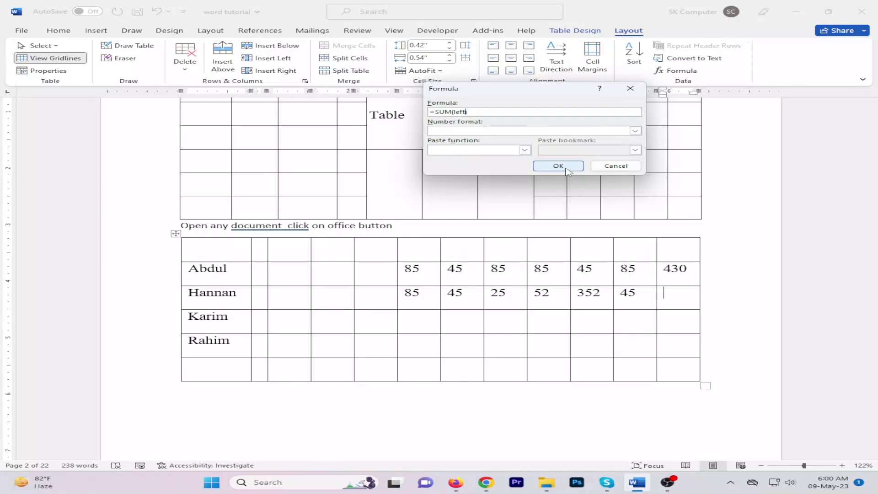
left_click(567, 167)
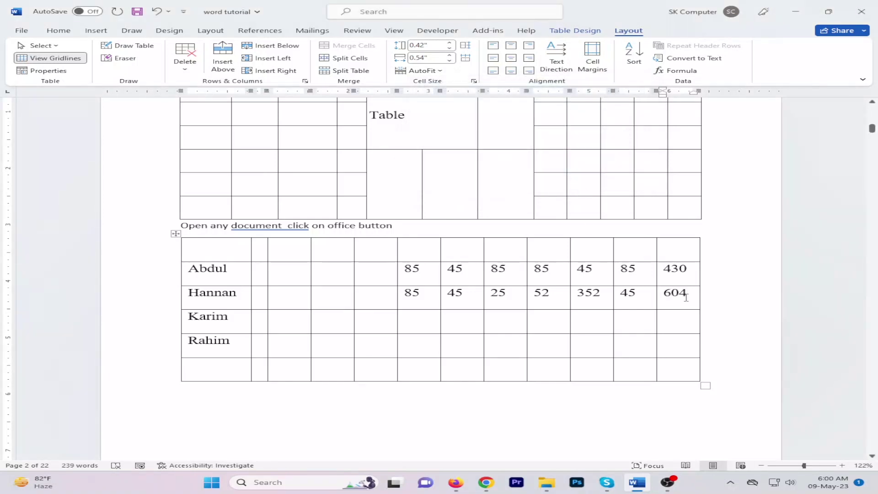
left_click(679, 59)
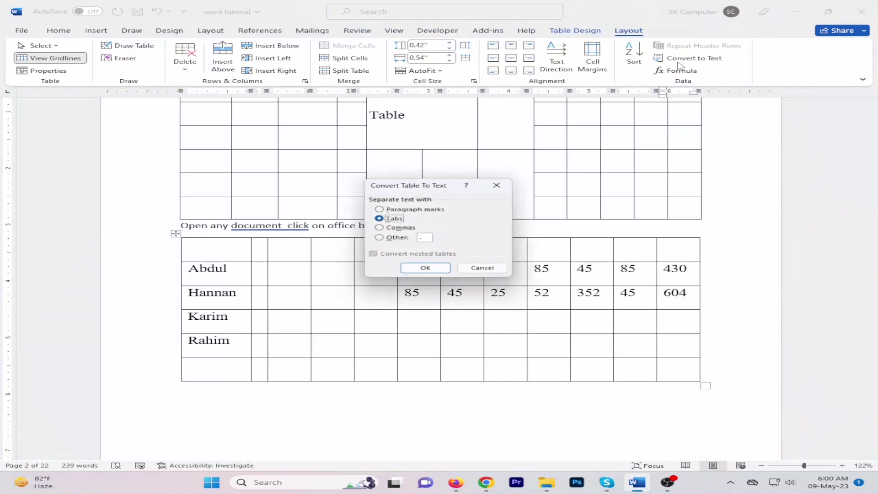
left_click(399, 210)
left_click(423, 270)
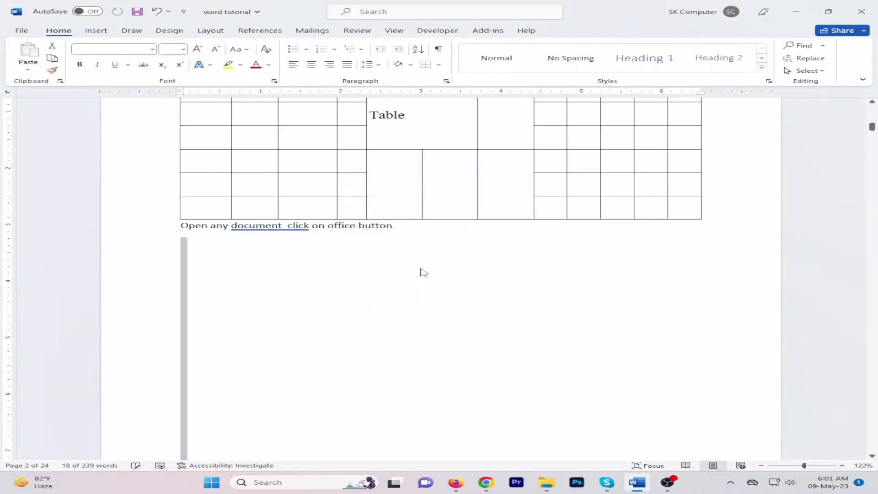
scroll(206, 307, "down", 5)
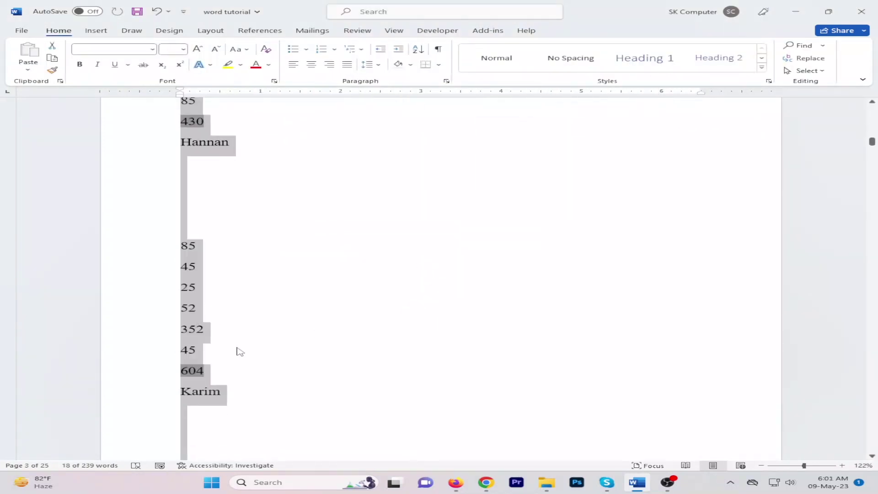
scroll(241, 351, "up", 3)
scroll(242, 350, "up", 2)
scroll(242, 351, "down", 2)
scroll(243, 352, "down", 2)
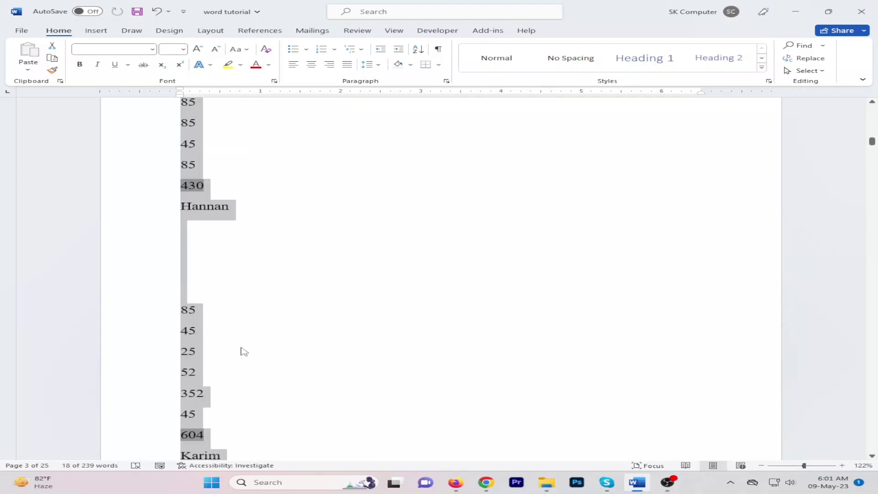
scroll(244, 353, "down", 3)
scroll(243, 356, "down", 2)
scroll(245, 320, "up", 3)
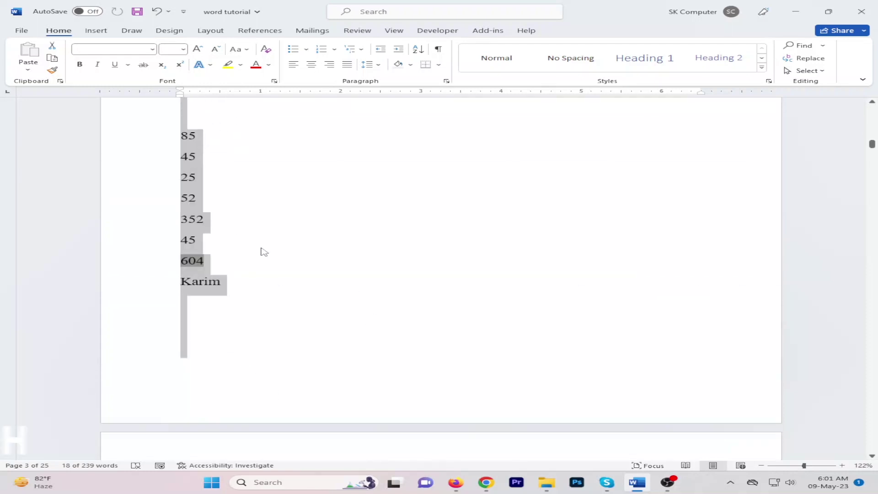
key("ctrl+z")
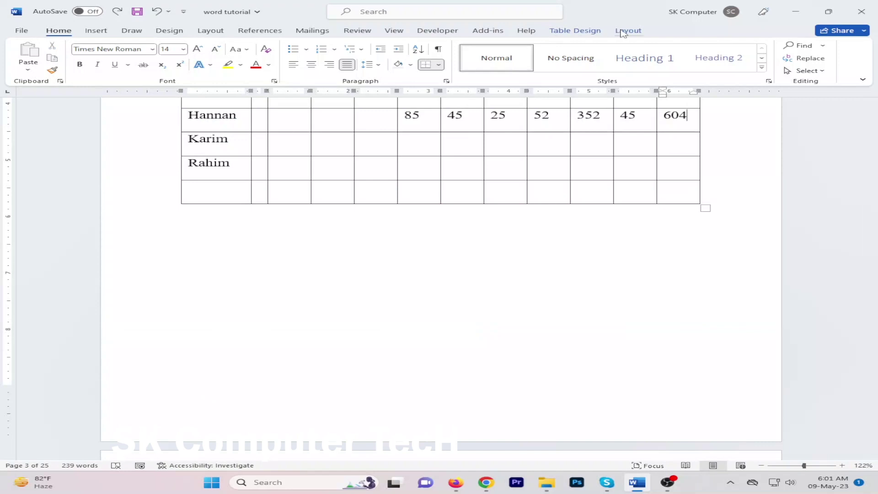
left_click(626, 30)
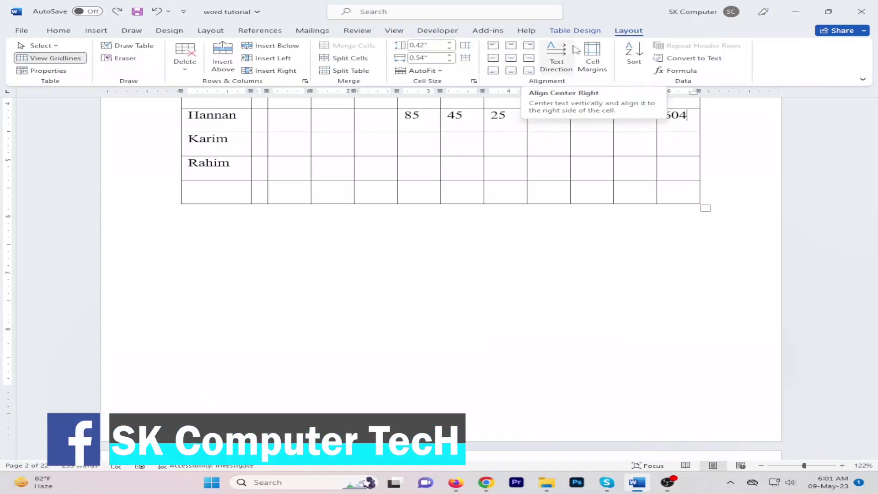
left_click(581, 34)
left_click(629, 33)
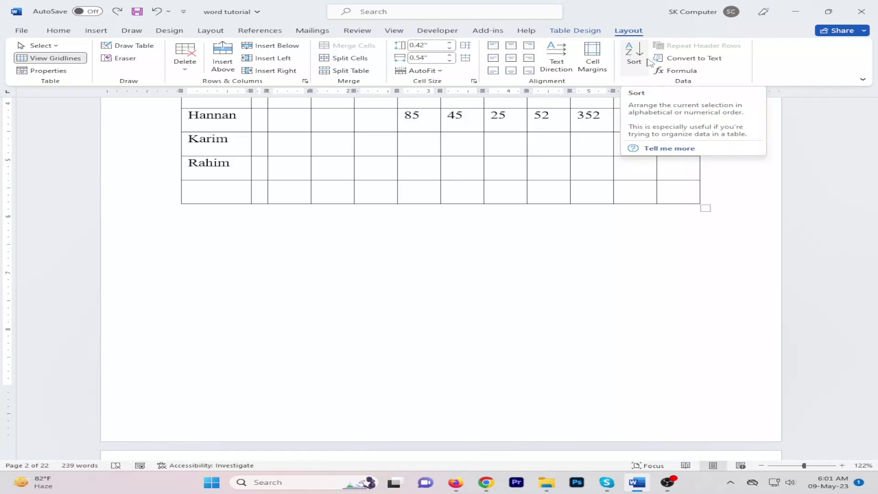
scroll(424, 228, "up", 3)
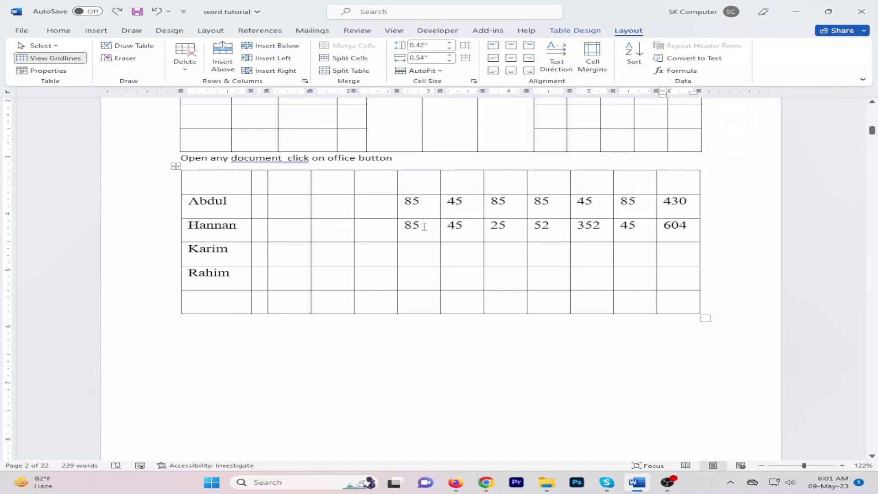